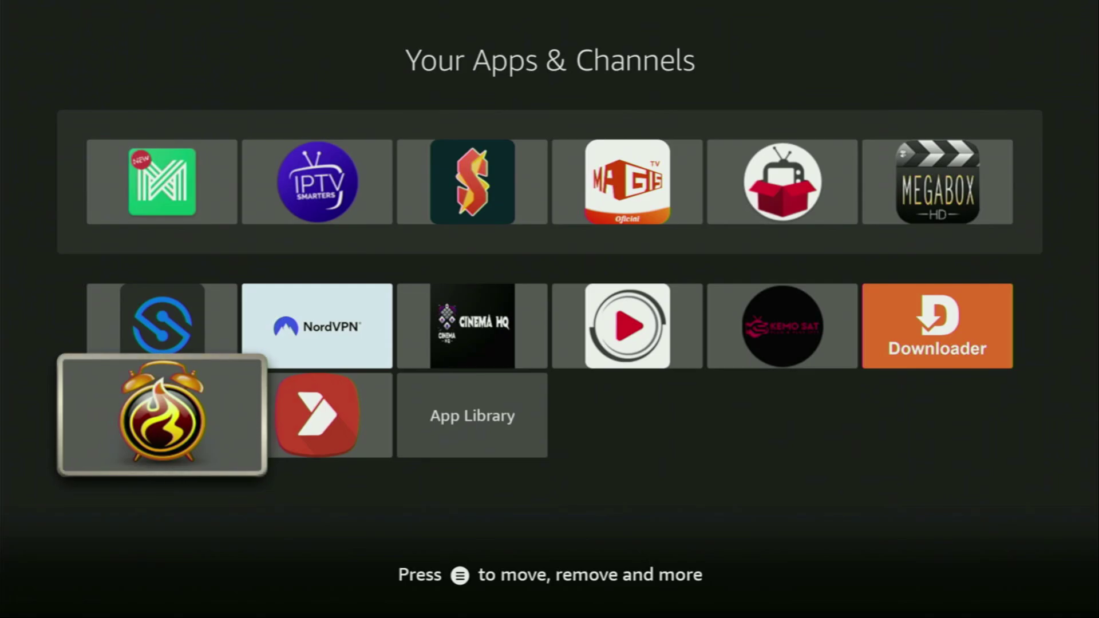
Open APKTime and scroll down its categories past Entertainment, Live and Premium Services to Sport
{"action": "key", "text": "Return"}
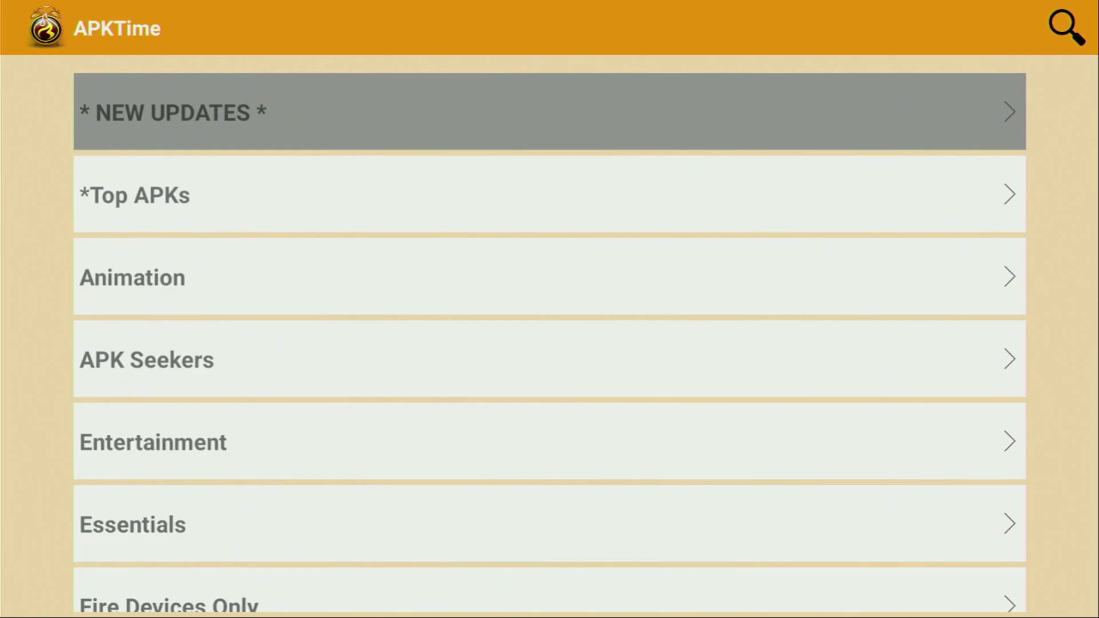
{"action": "key", "text": "Down"}
{"action": "key", "text": "Down"}
{"action": "key", "text": "Down"}
{"action": "key", "text": "Down"}
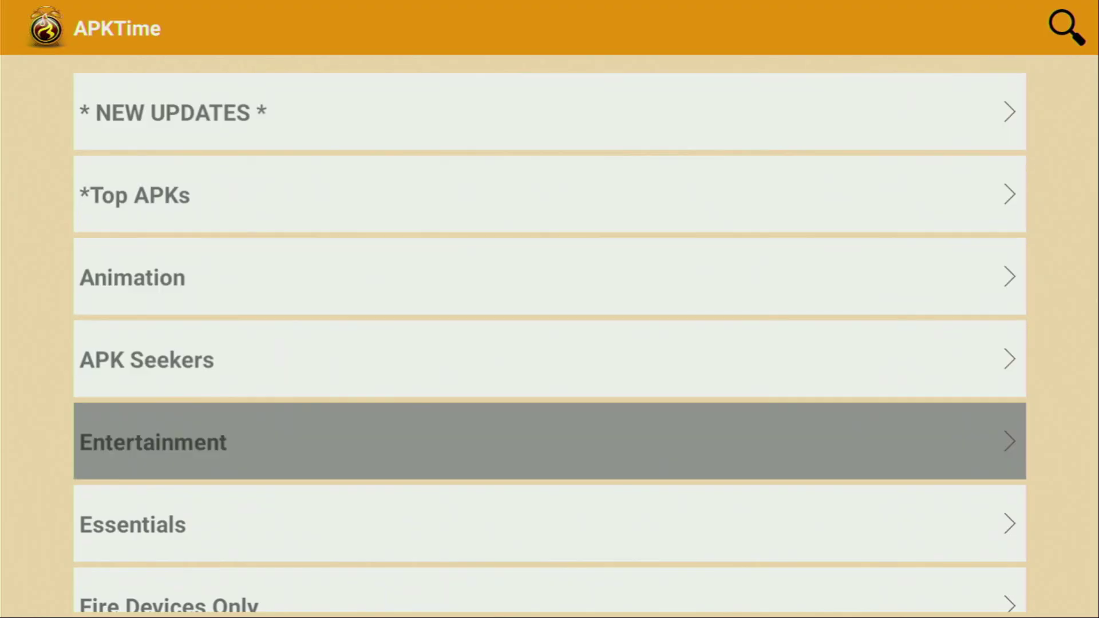
{"action": "key", "text": "Down"}
{"action": "key", "text": "Down"}
{"action": "key", "text": "Down"}
{"action": "key", "text": "Down"}
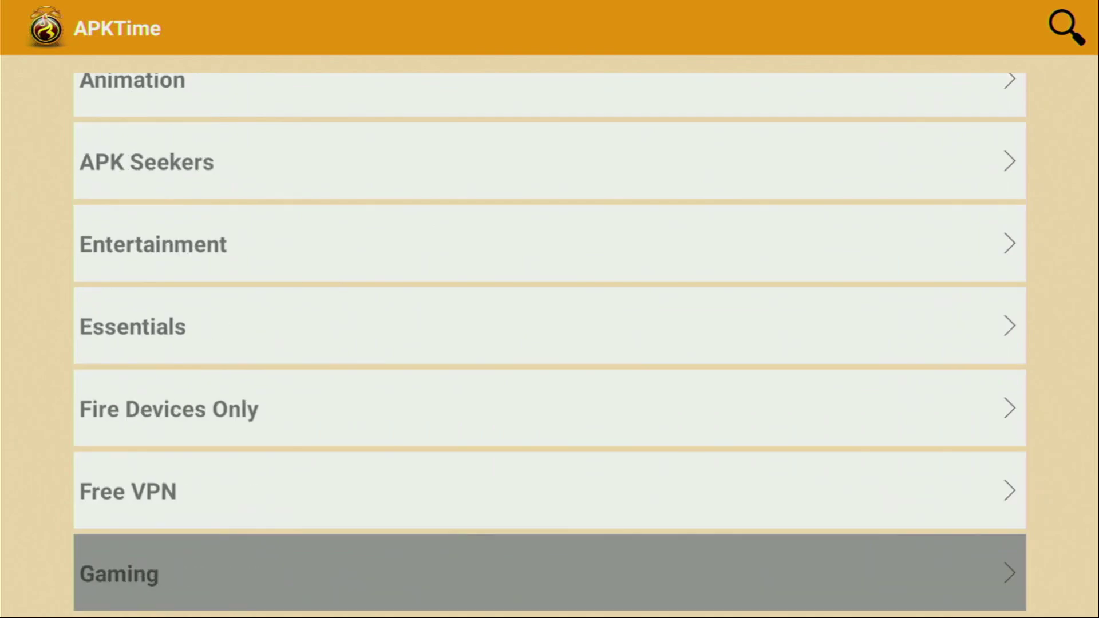
{"action": "key", "text": "Down"}
{"action": "key", "text": "Down"}
{"action": "key", "text": "Down"}
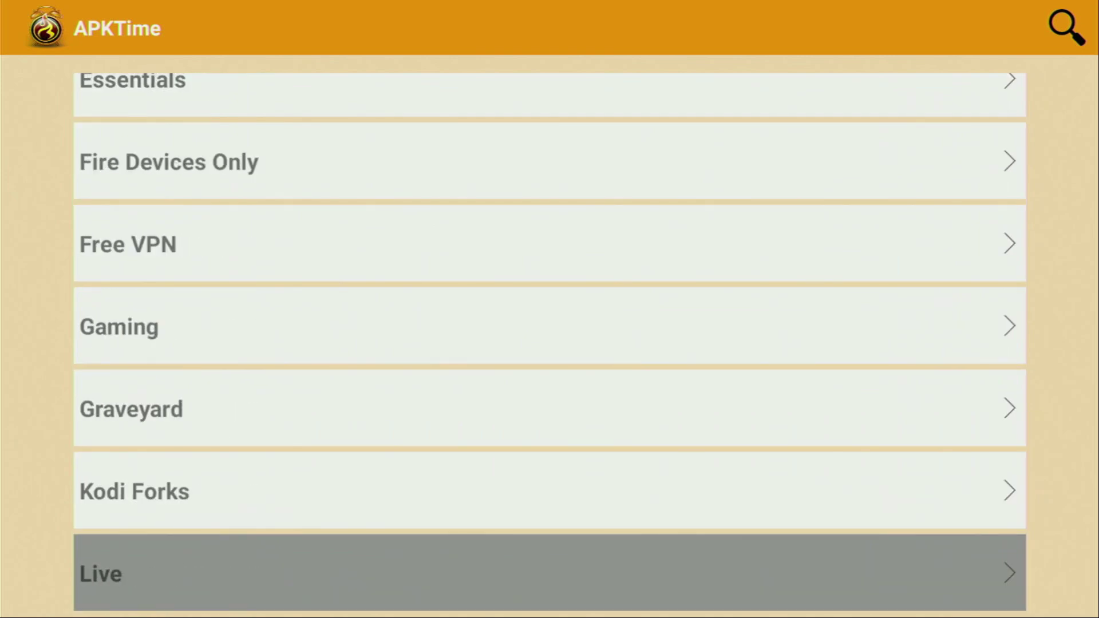
{"action": "key", "text": "Down"}
{"action": "key", "text": "Down"}
{"action": "key", "text": "Down"}
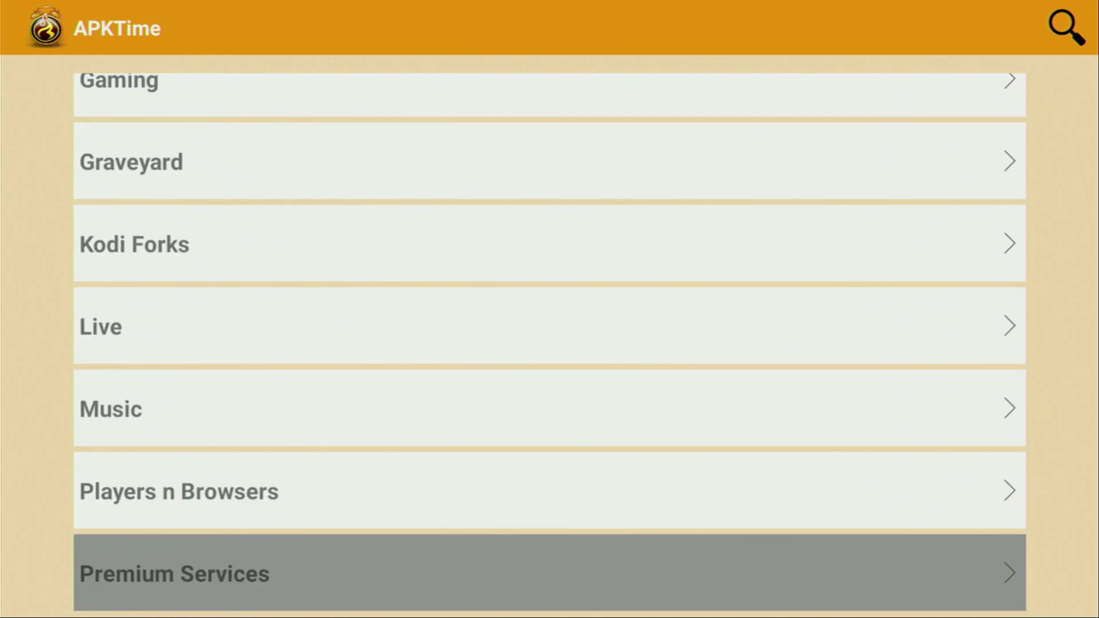
{"action": "key", "text": "Down"}
{"action": "key", "text": "Down"}
{"action": "key", "text": "Down"}
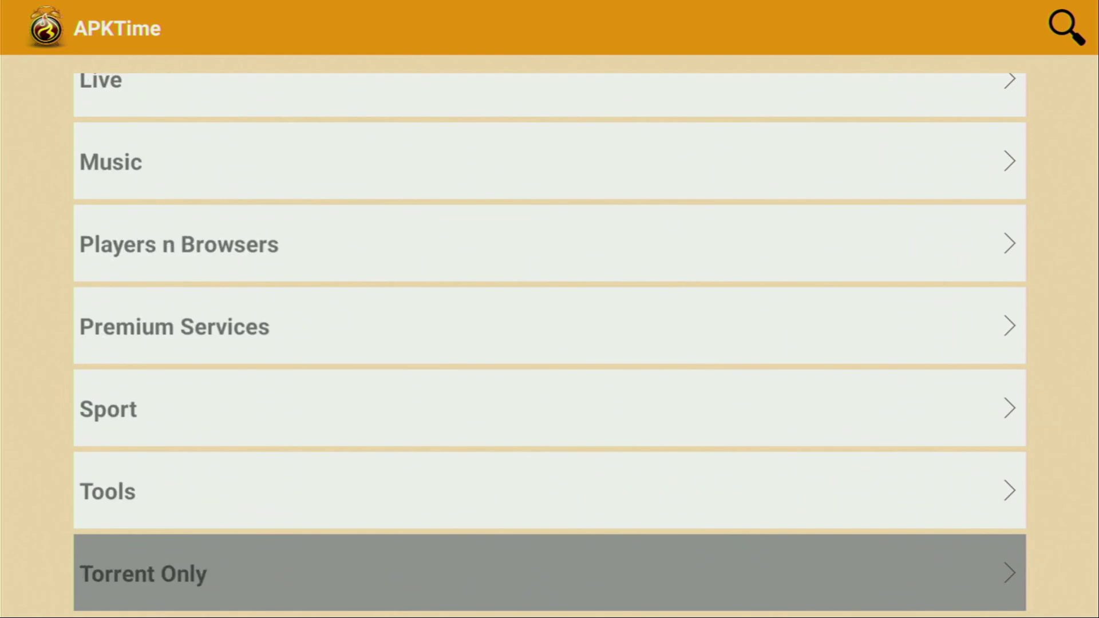
Scroll back up through Kodi Forks, Essentials and Entertainment to Animation near the top
{"action": "key", "text": "Up"}
{"action": "key", "text": "Up"}
{"action": "key", "text": "Up"}
{"action": "key", "text": "Up"}
{"action": "key", "text": "Up"}
{"action": "key", "text": "Up"}
{"action": "key", "text": "Up"}
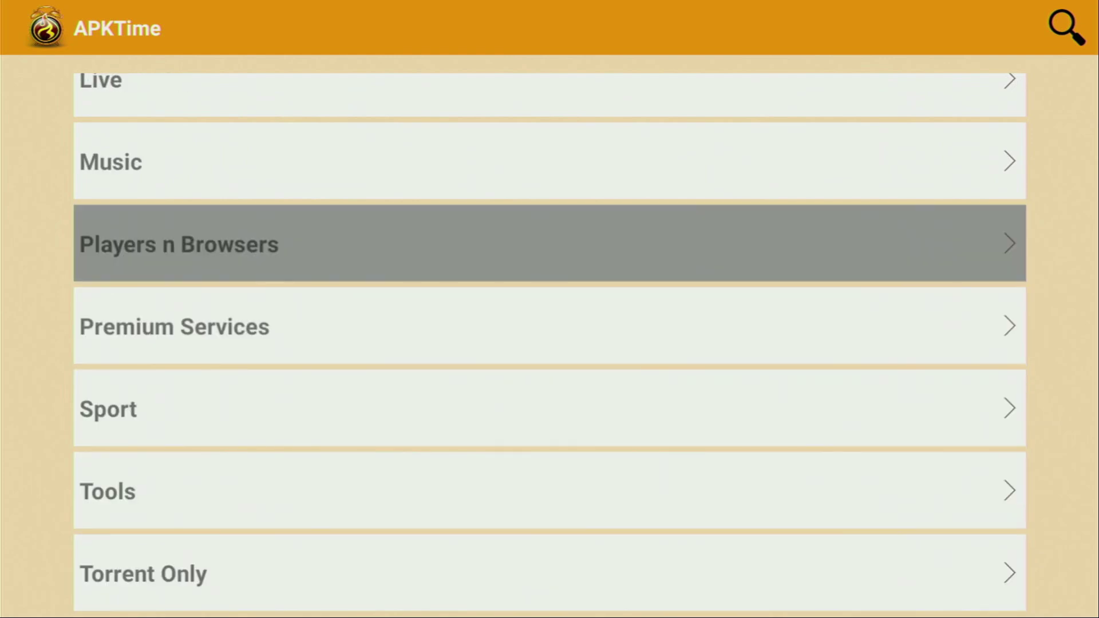
{"action": "key", "text": "Up"}
{"action": "key", "text": "Up"}
{"action": "key", "text": "Up"}
{"action": "key", "text": "Up"}
{"action": "key", "text": "Up"}
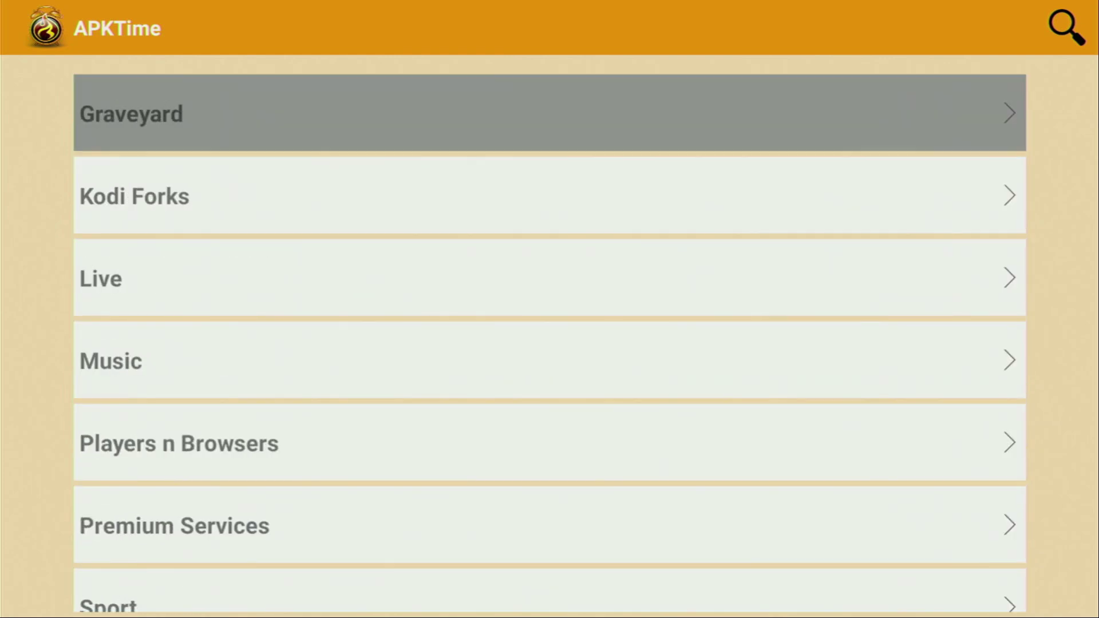
{"action": "key", "text": "Up"}
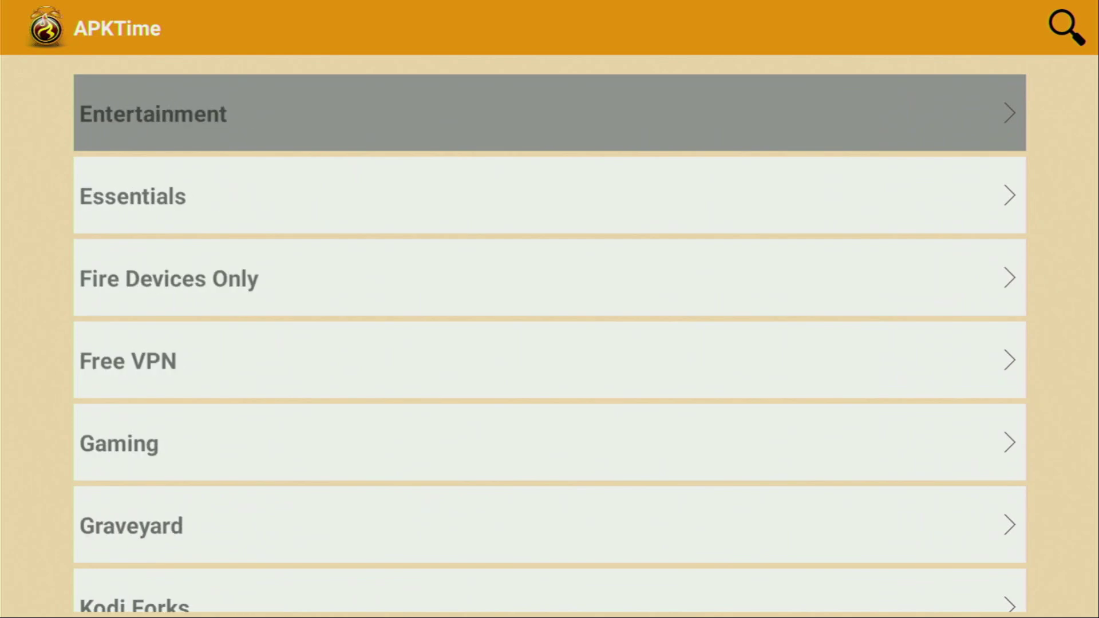
{"action": "key", "text": "Up"}
{"action": "key", "text": "Up"}
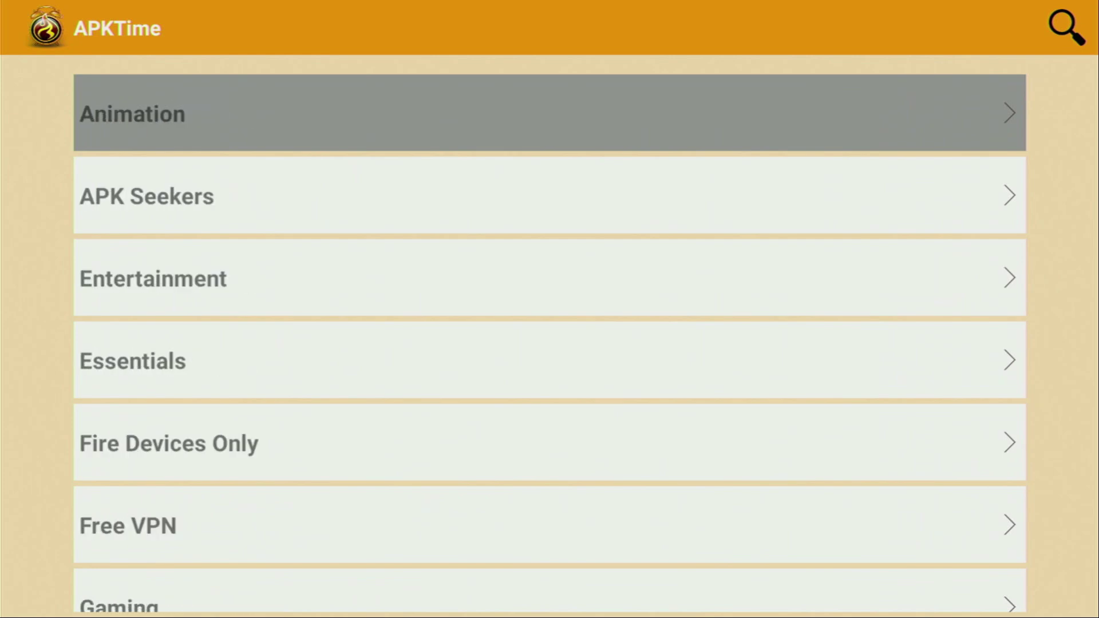
{"action": "key", "text": "Up"}
{"action": "key", "text": "Up"}
{"action": "key", "text": "Up"}
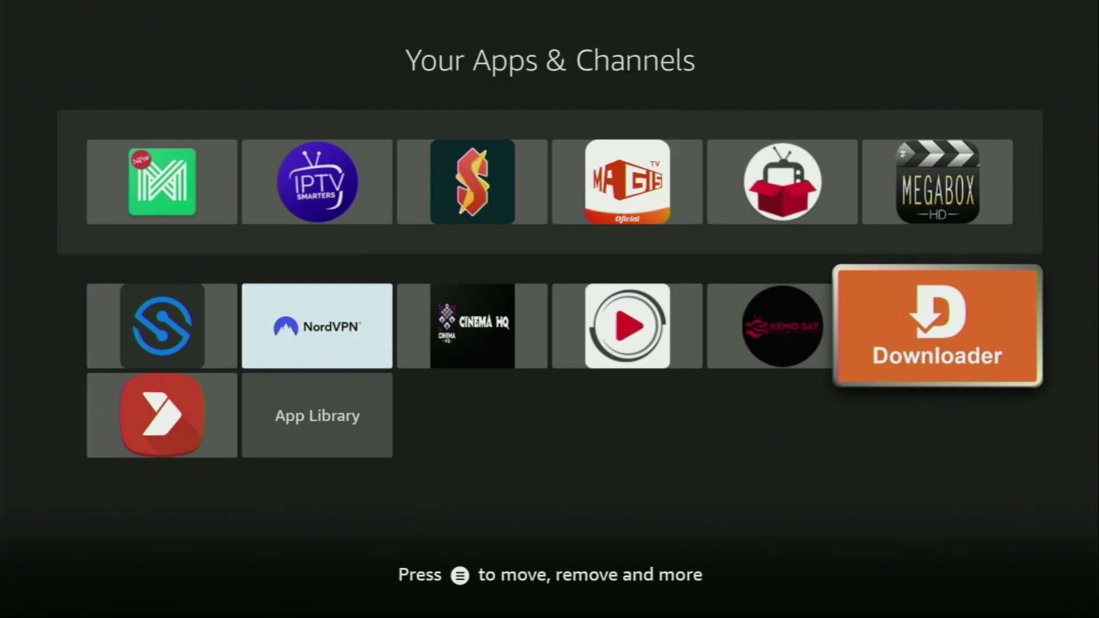
From Home, search Find for Downloader by typing 'do' and picking the Downloader suggestion
{"action": "key", "text": "Escape"}
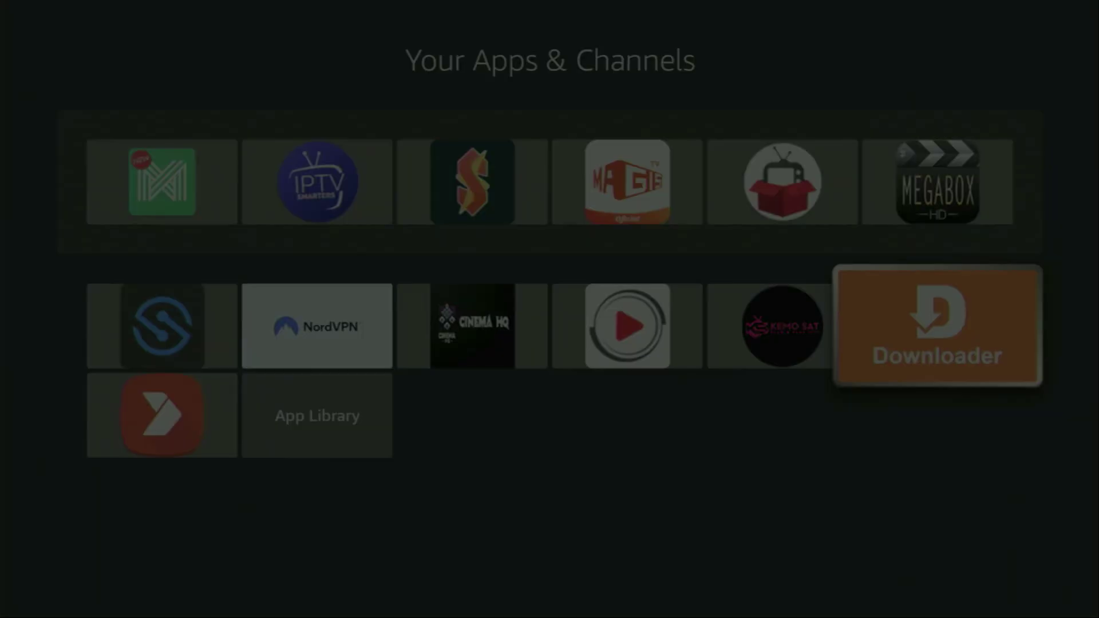
{"action": "key", "text": "Left"}
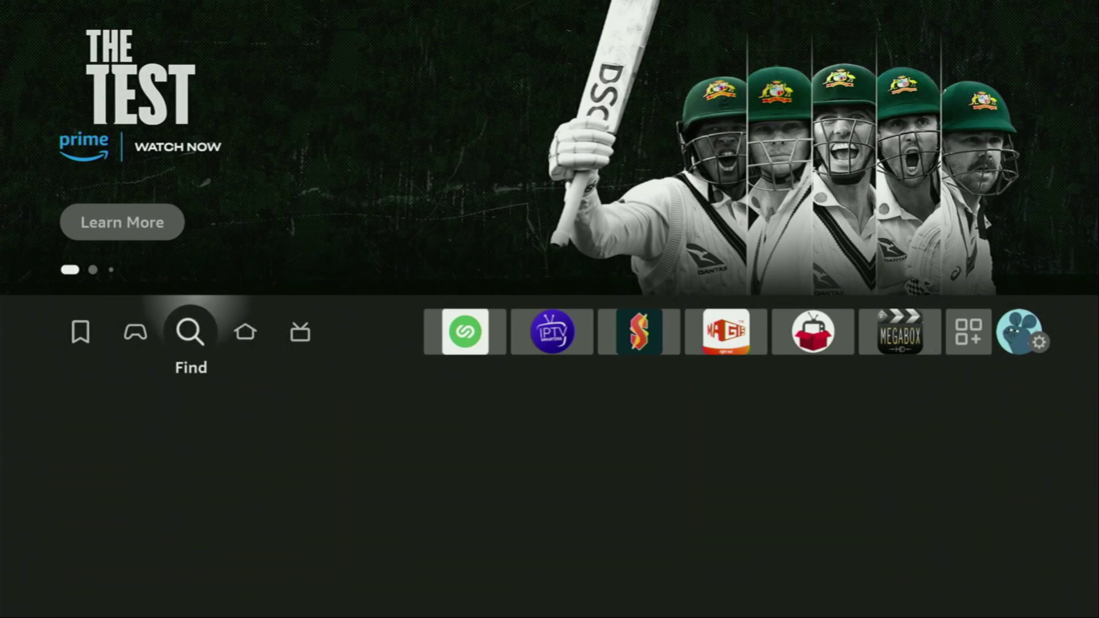
{"action": "key", "text": "Down"}
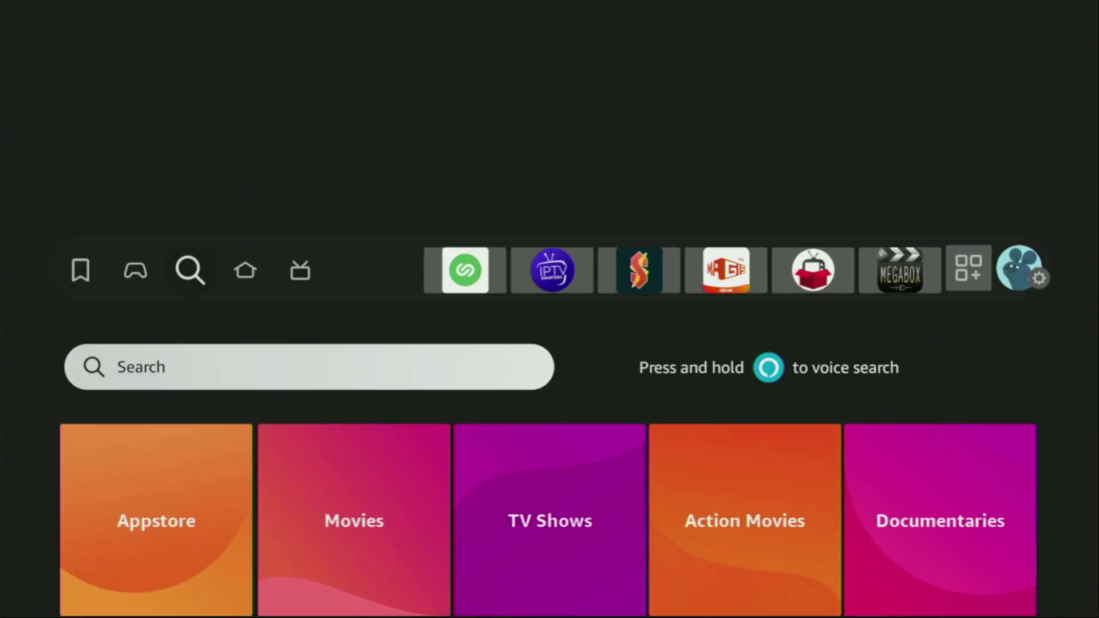
{"action": "key", "text": "Return"}
{"action": "key", "text": "Right"}
{"action": "key", "text": "Right"}
{"action": "key", "text": "Right"}
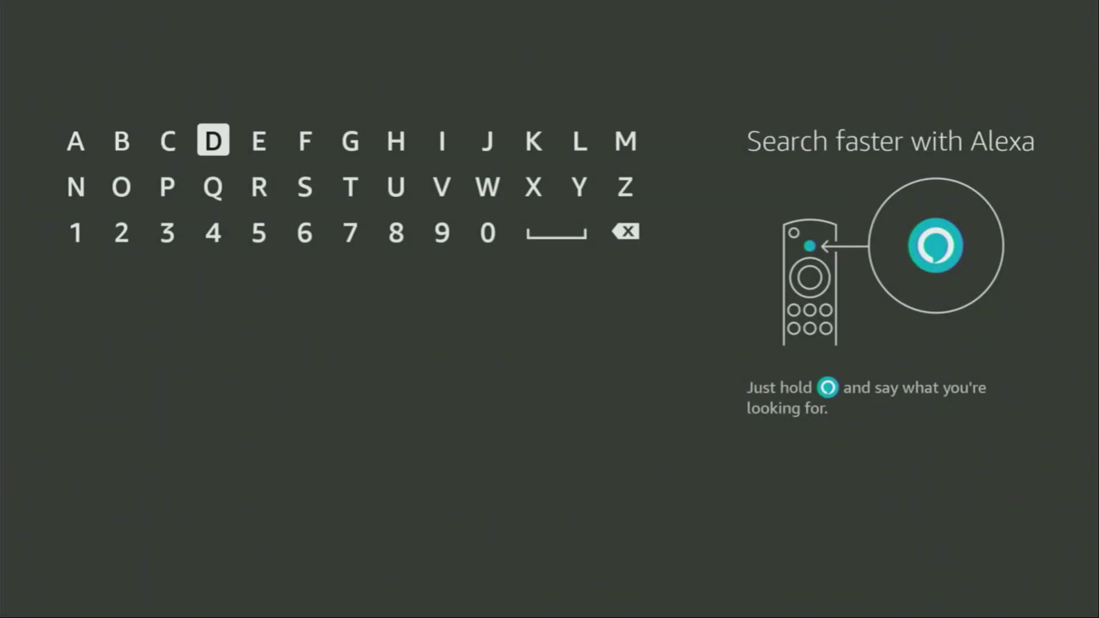
{"action": "key", "text": "Return"}
{"action": "key", "text": "Down"}
{"action": "key", "text": "Left"}
{"action": "key", "text": "Left"}
{"action": "key", "text": "Return"}
{"action": "key", "text": "Down"}
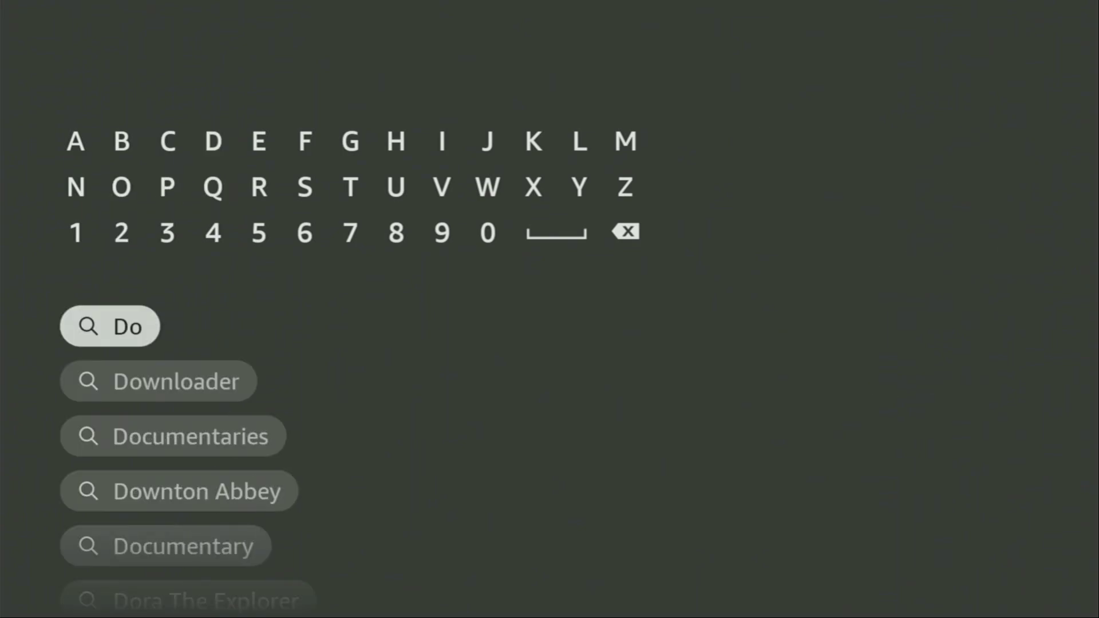
{"action": "key", "text": "Down"}
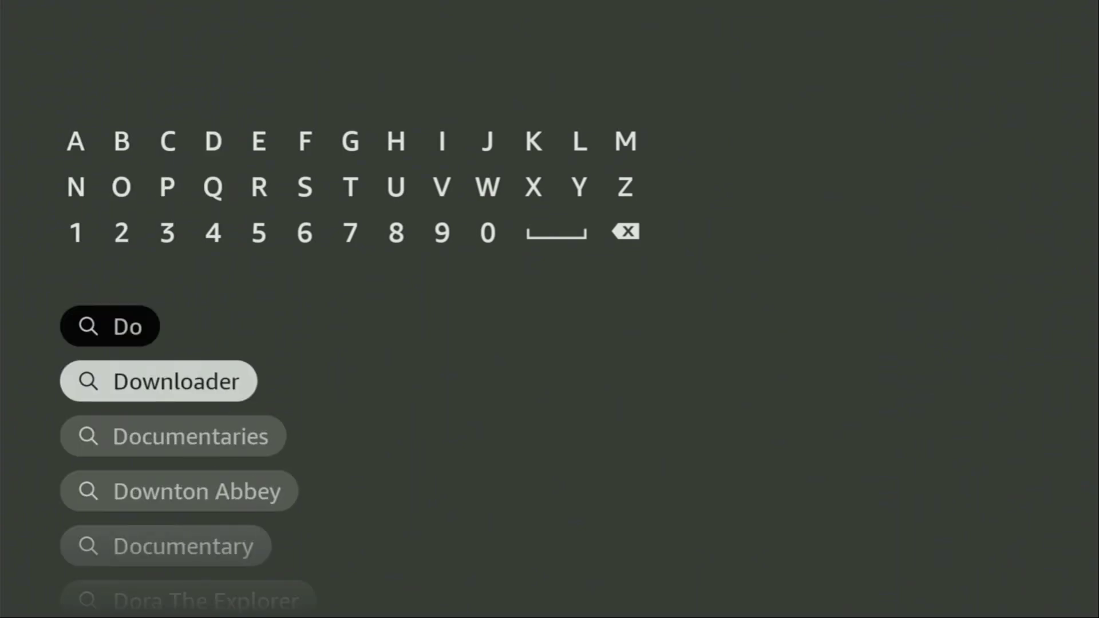
{"action": "key", "text": "Return"}
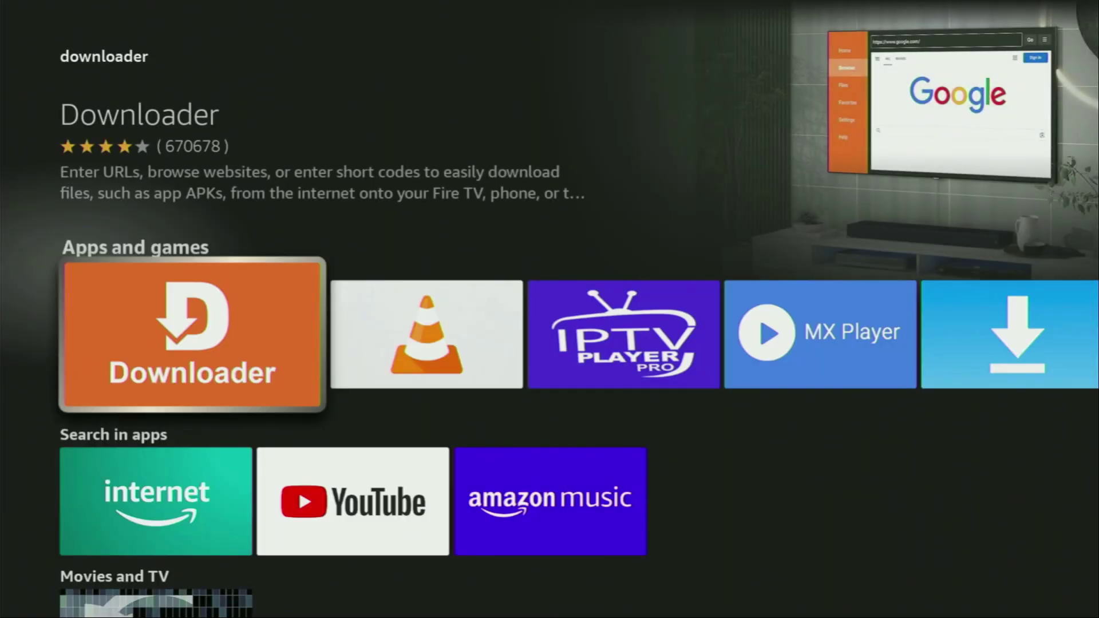
Browse the results past YouTube to the Run The Jewels live event, then return Home
{"action": "key", "text": "Down"}
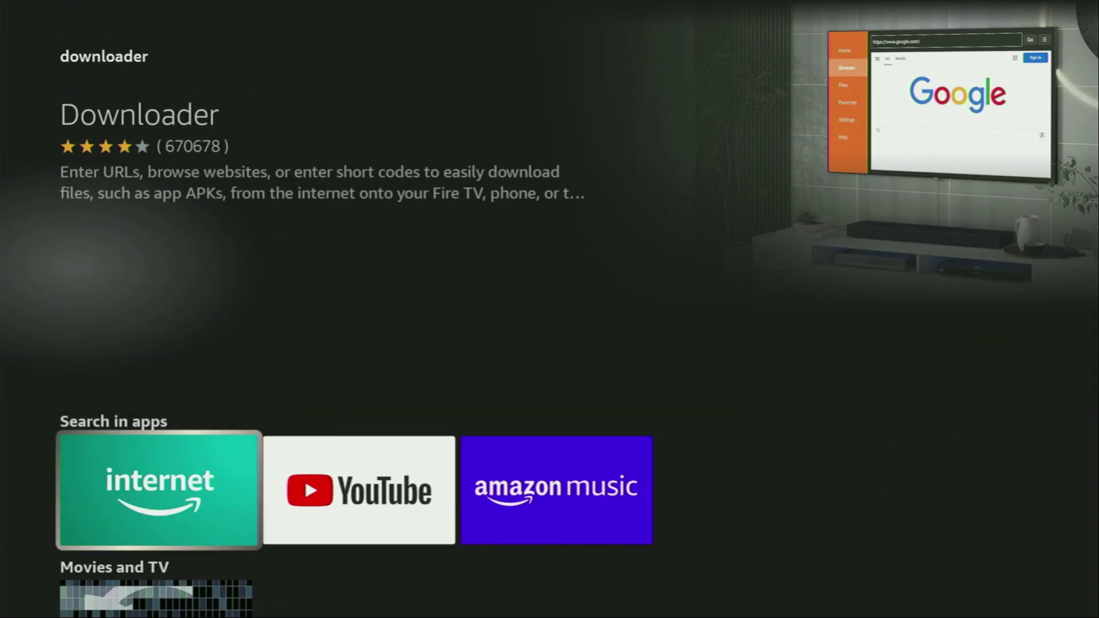
{"action": "key", "text": "Right"}
{"action": "key", "text": "Right"}
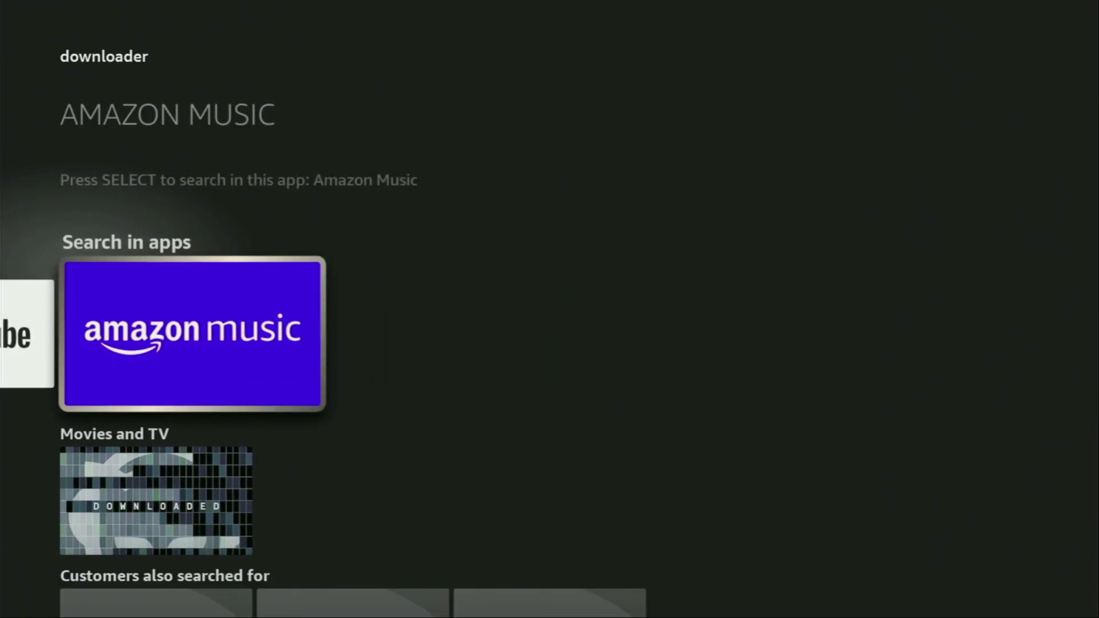
{"action": "key", "text": "Down"}
{"action": "key", "text": "Down"}
{"action": "key", "text": "Down"}
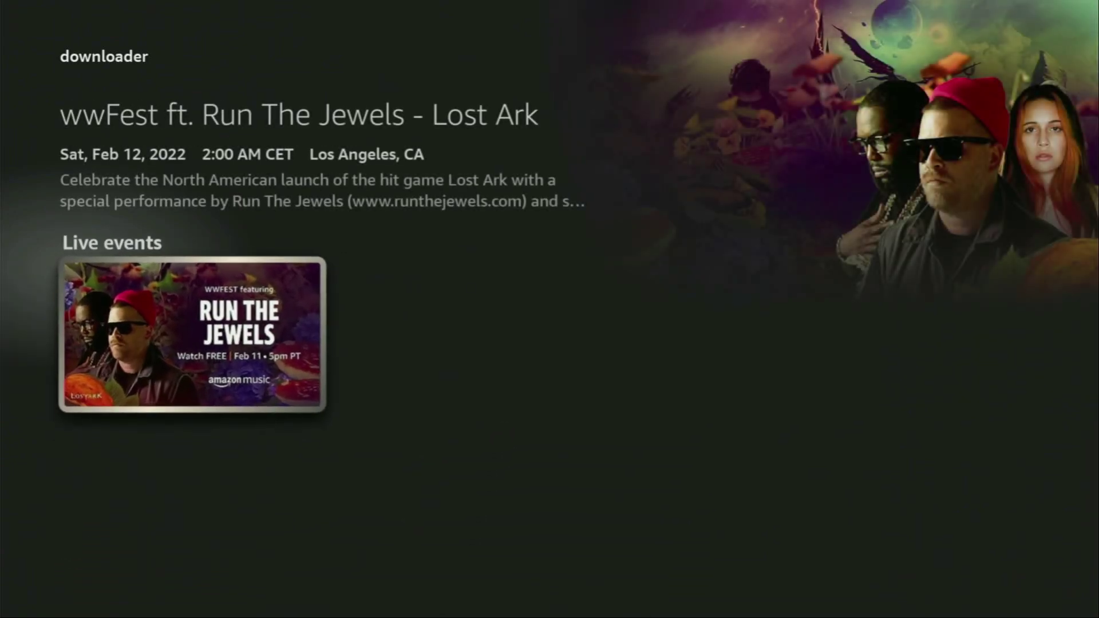
{"action": "key", "text": "Return"}
{"action": "key", "text": "Home"}
{"action": "key", "text": "Right"}
{"action": "key", "text": "Right"}
{"action": "key", "text": "Right"}
{"action": "key", "text": "Right"}
{"action": "key", "text": "Right"}
{"action": "key", "text": "Right"}
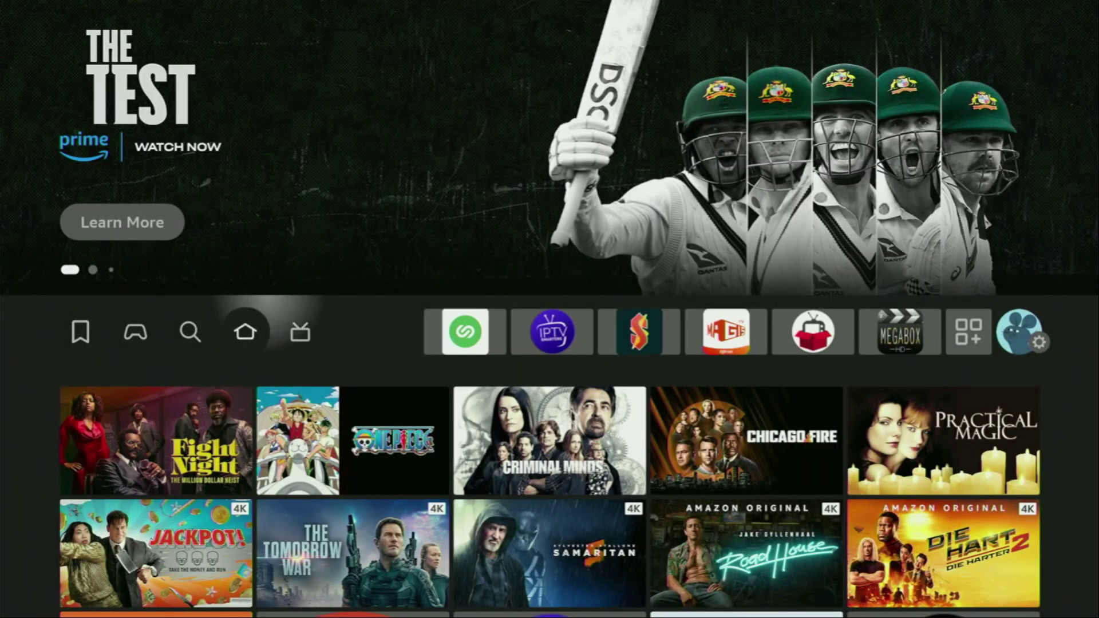
Open the My Fire TV page from the Settings grid
{"action": "key", "text": "Right"}
{"action": "key", "text": "Right"}
{"action": "key", "text": "Right"}
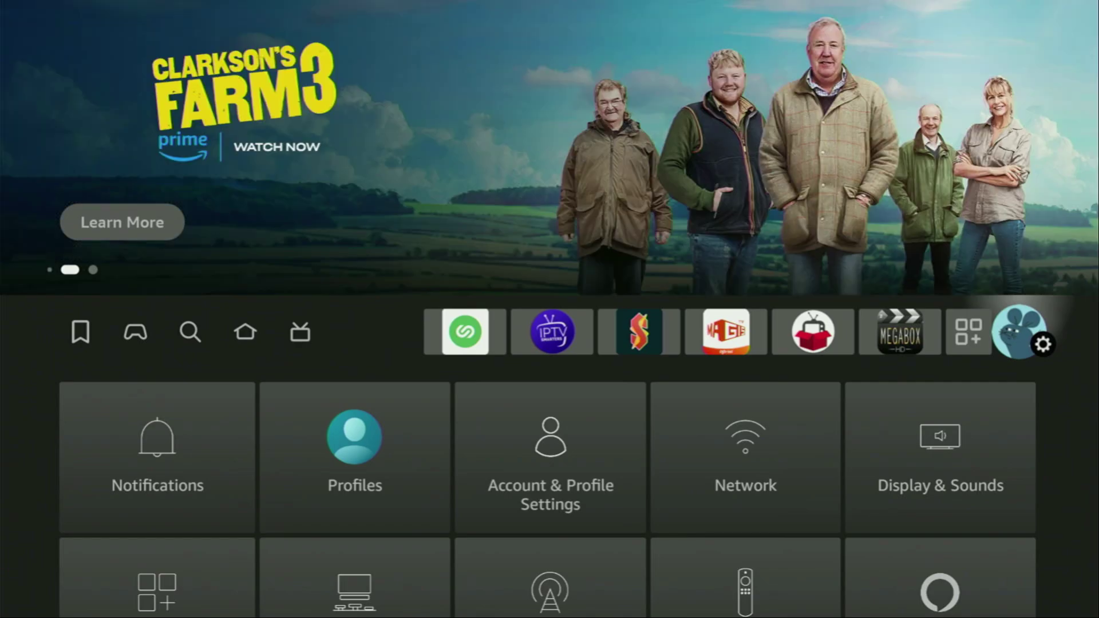
{"action": "key", "text": "Down"}
{"action": "key", "text": "Down"}
{"action": "key", "text": "Down"}
{"action": "key", "text": "Right"}
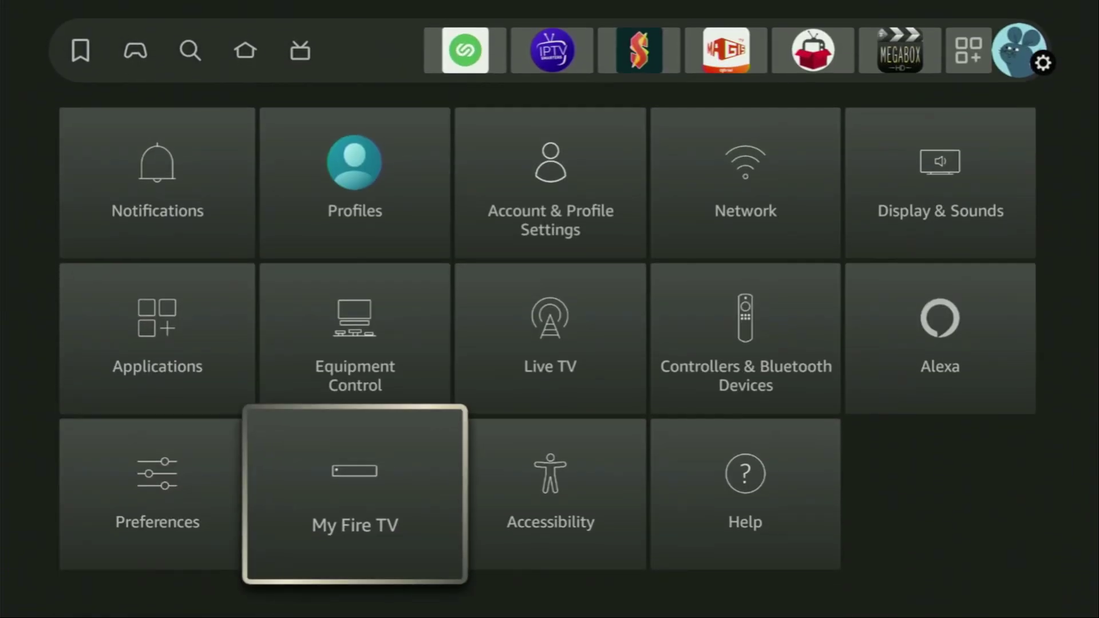
{"action": "key", "text": "Return"}
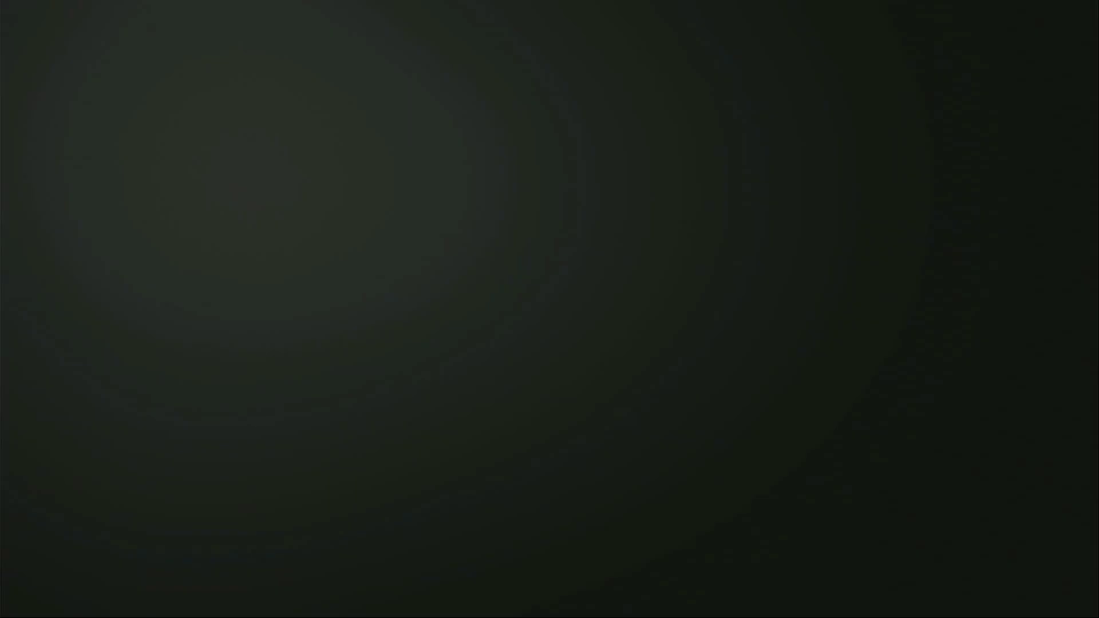
Move between Restart, About and Developer options, ending on Developer options
{"action": "key", "text": "Up"}
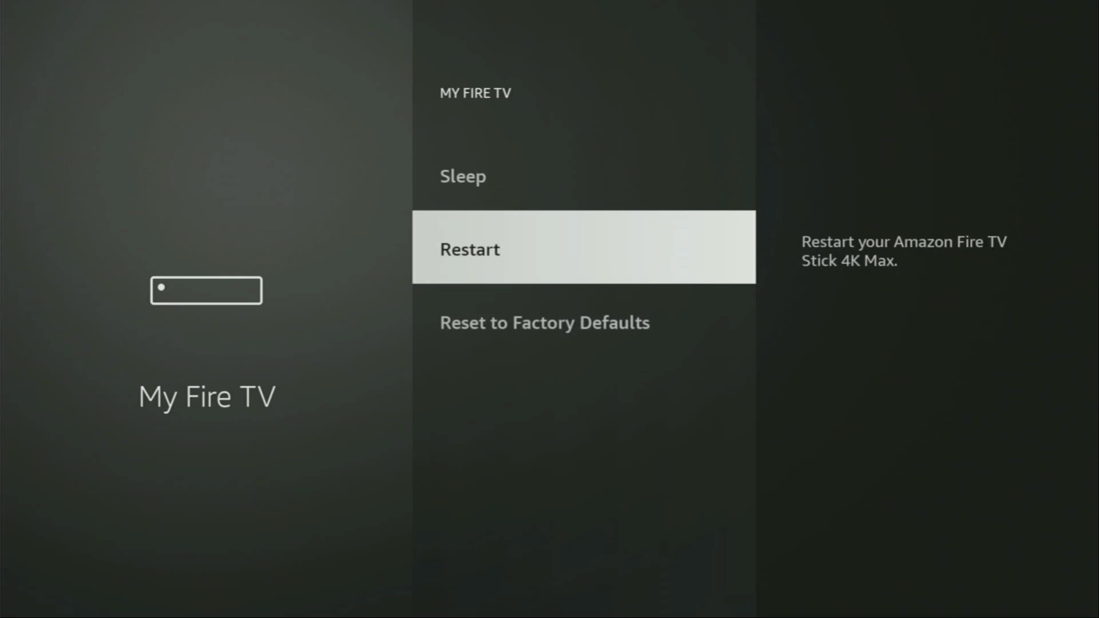
{"action": "key", "text": "Up"}
{"action": "key", "text": "Up"}
{"action": "key", "text": "Up"}
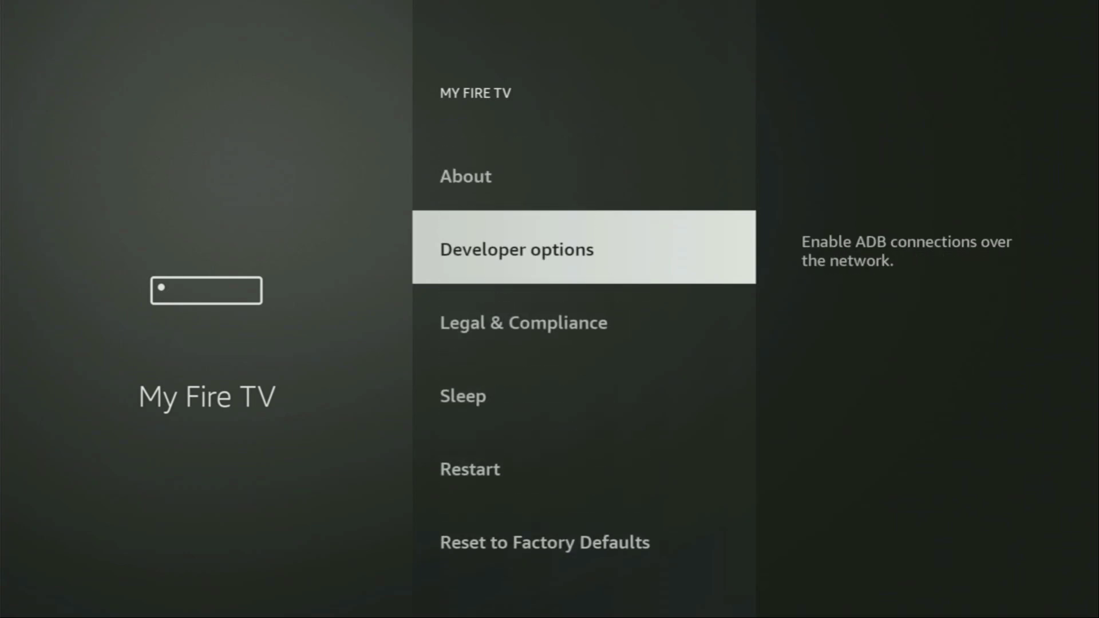
{"action": "key", "text": "Up"}
{"action": "key", "text": "Down"}
{"action": "key", "text": "Down"}
{"action": "key", "text": "Down"}
{"action": "key", "text": "Down"}
{"action": "key", "text": "Down"}
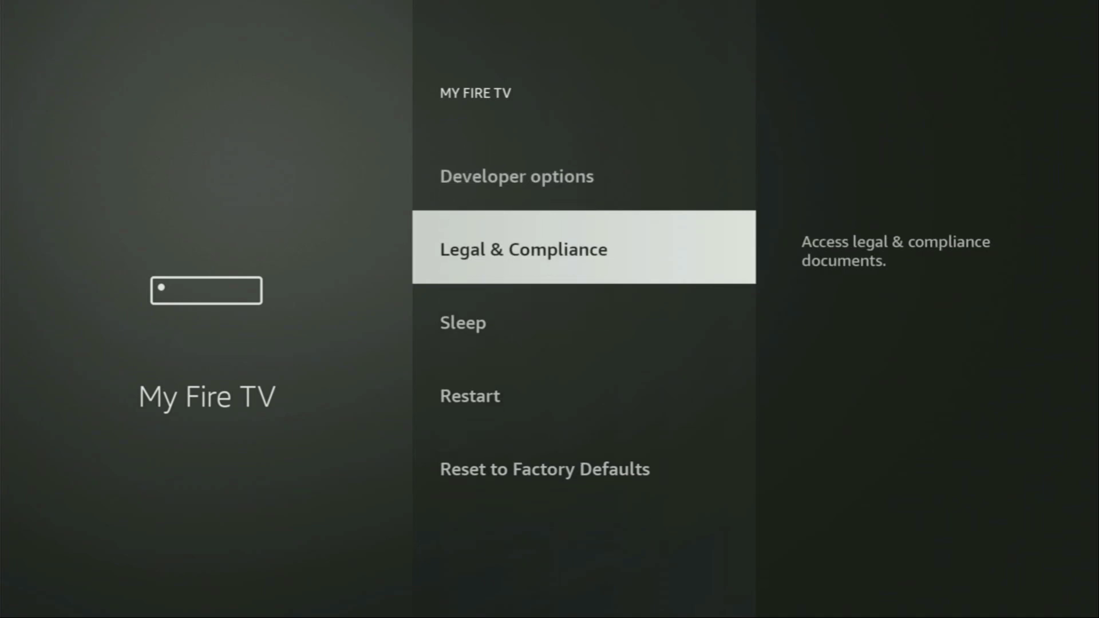
{"action": "key", "text": "Up"}
{"action": "key", "text": "Up"}
{"action": "key", "text": "Up"}
{"action": "key", "text": "Up"}
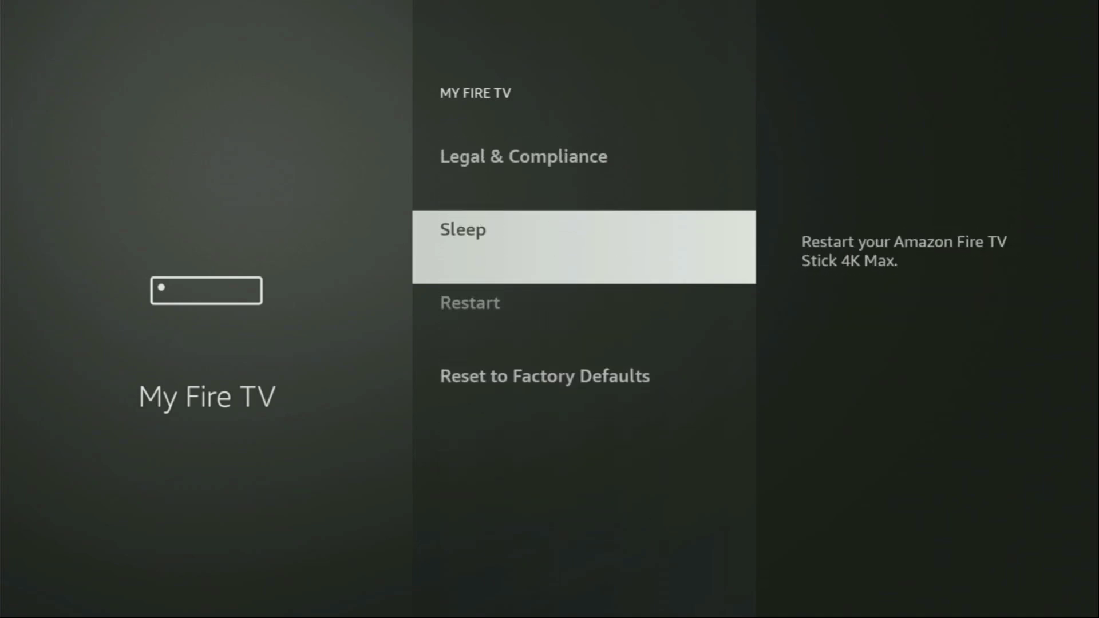
{"action": "key", "text": "Up"}
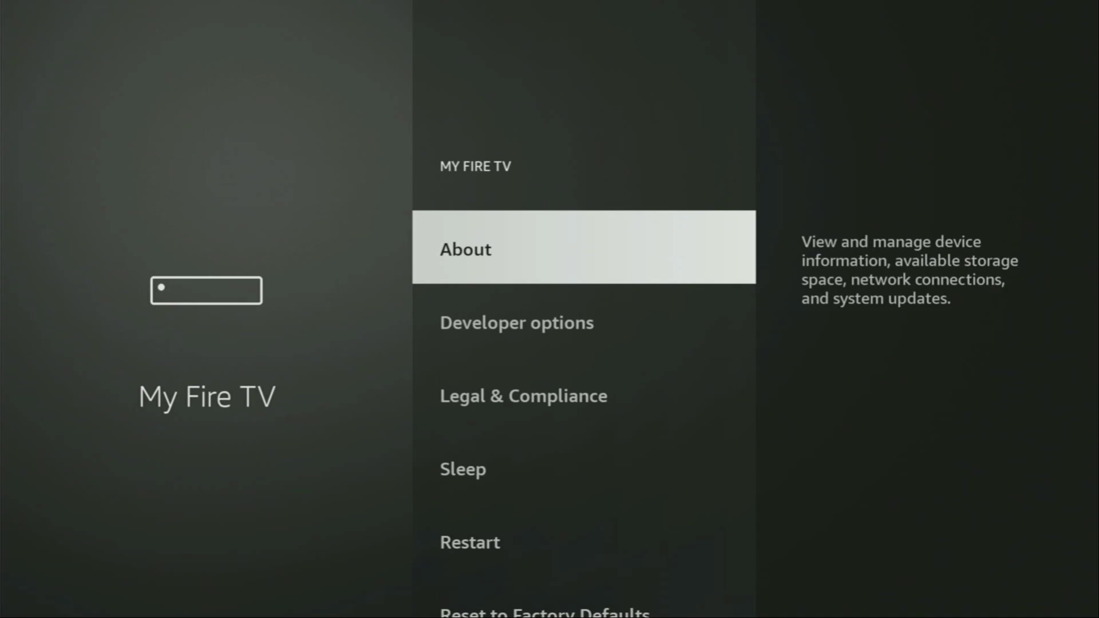
{"action": "key", "text": "Down"}
{"action": "key", "text": "Down"}
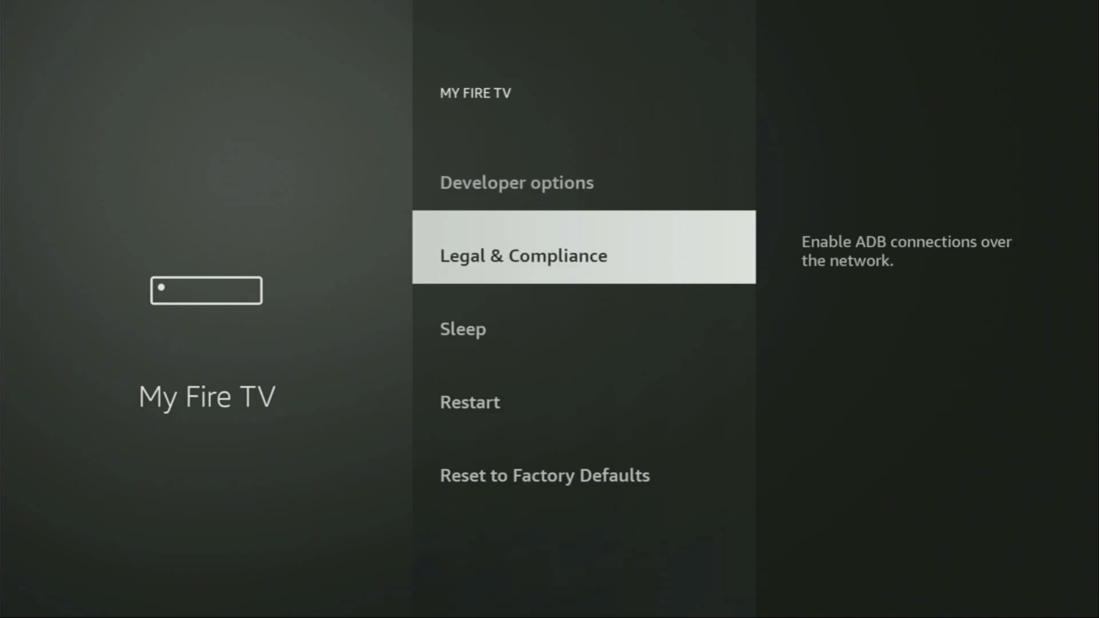
{"action": "key", "text": "Up"}
{"action": "key", "text": "Up"}
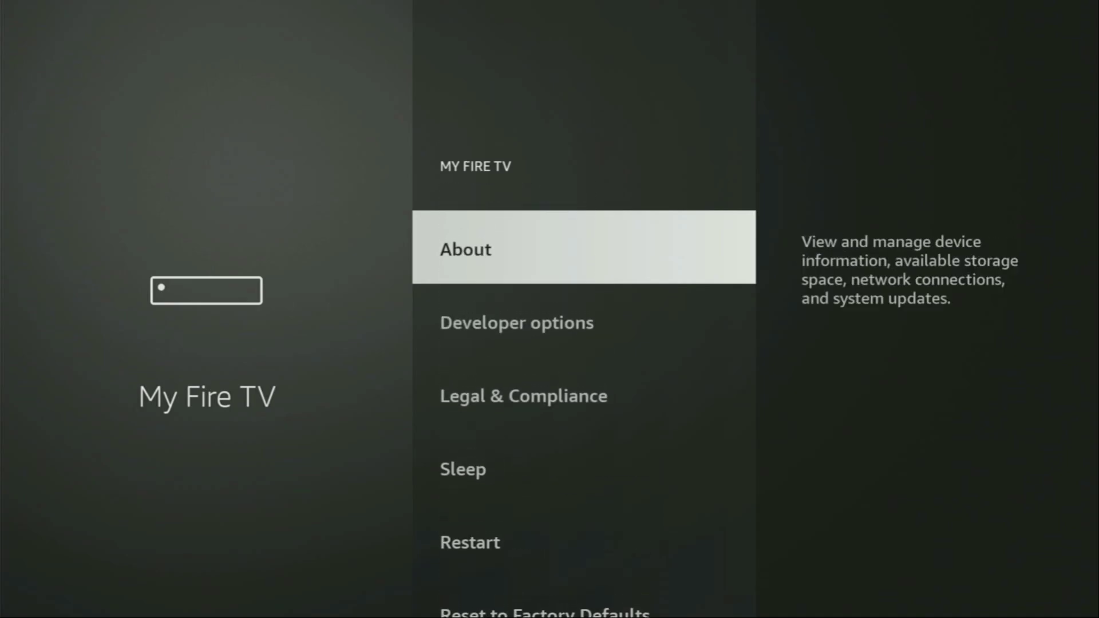
{"action": "key", "text": "Down"}
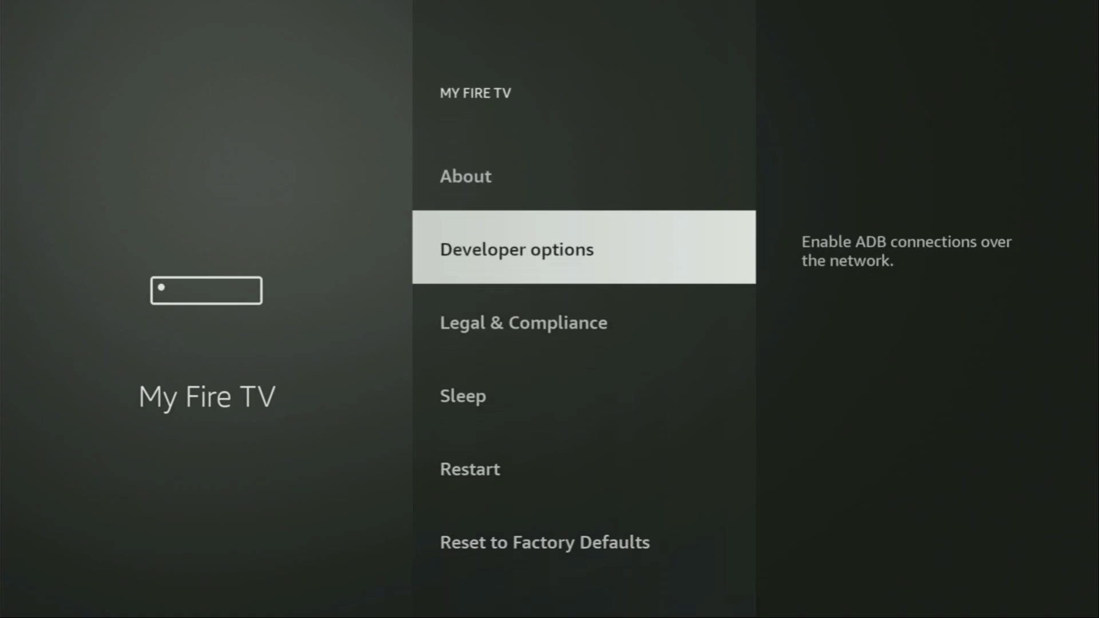
{"action": "key", "text": "Up"}
{"action": "key", "text": "Return"}
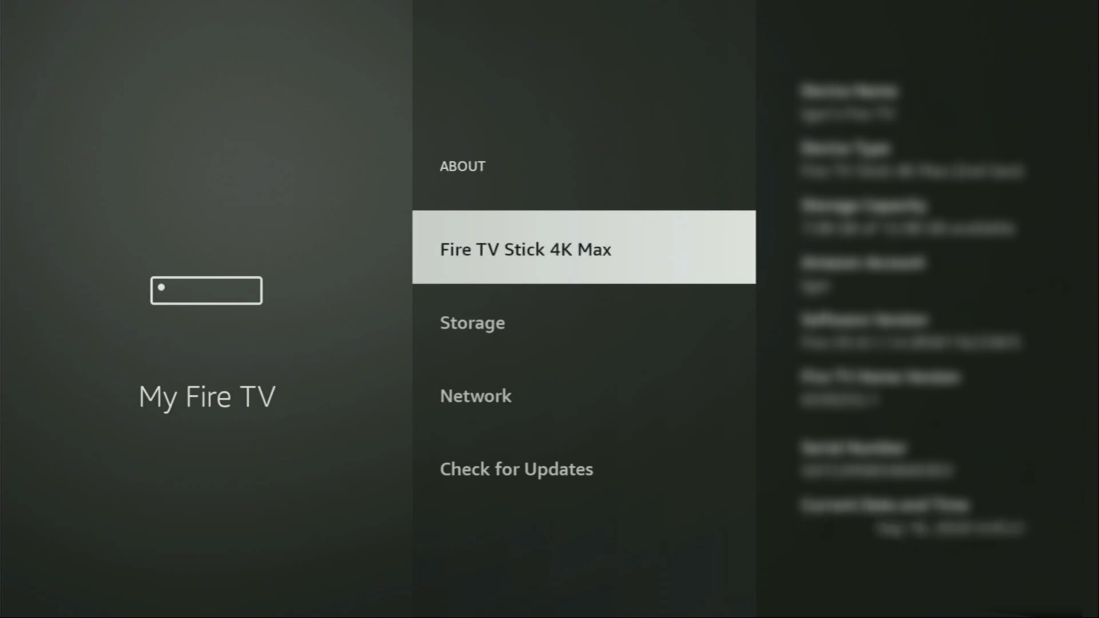
{"action": "key", "text": "Return"}
{"action": "key", "text": "Return"}
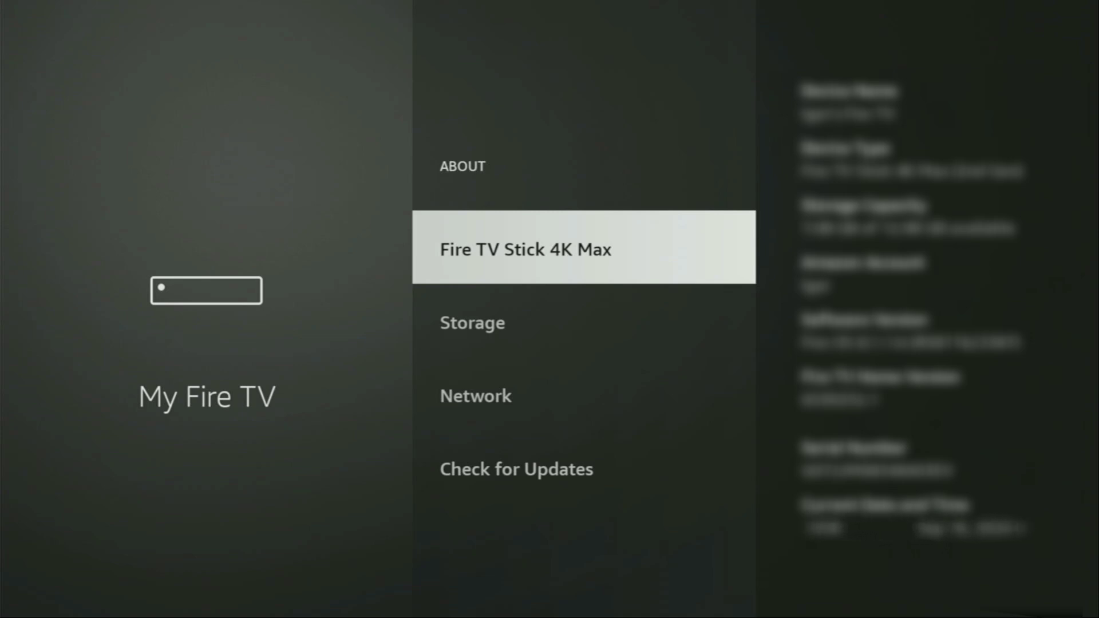
{"action": "key", "text": "Escape"}
{"action": "key", "text": "Down"}
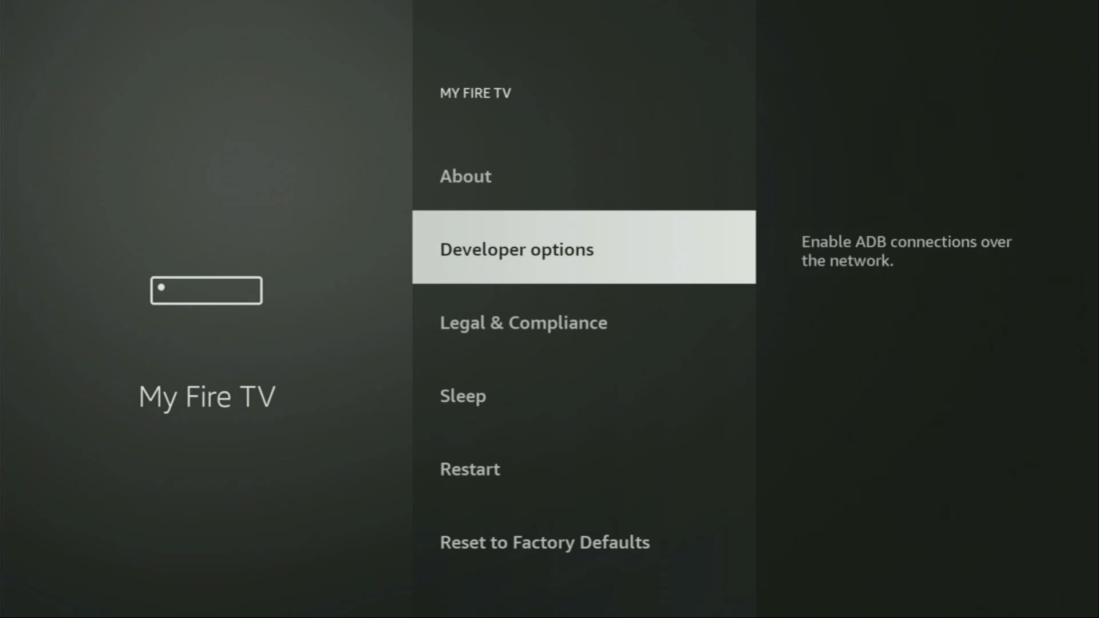
{"action": "key", "text": "Return"}
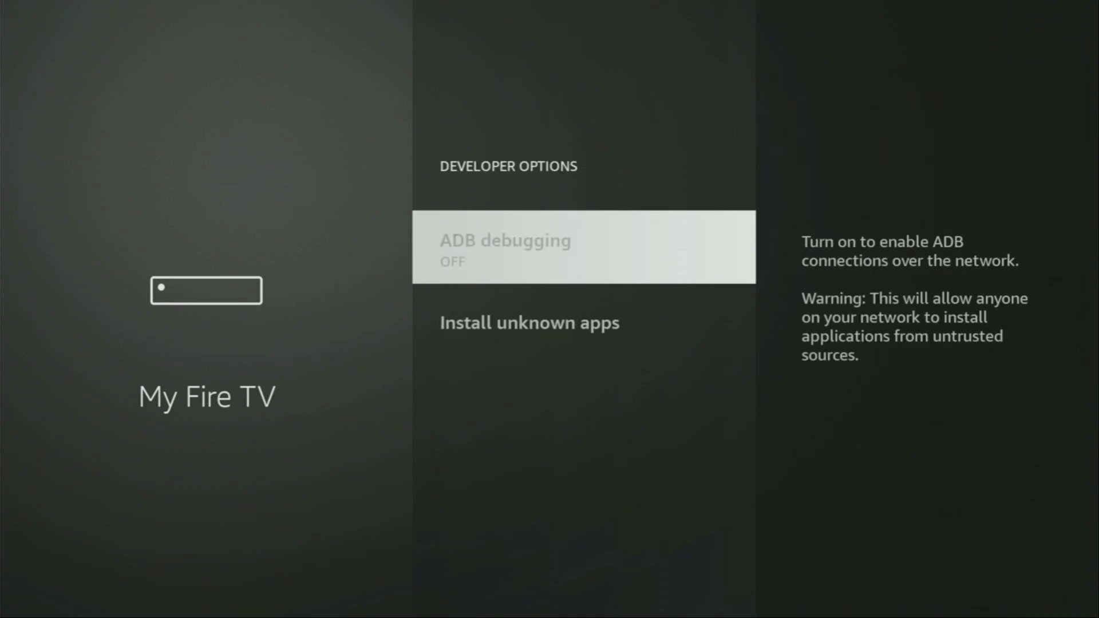
Open Install unknown apps and confirm Downloader's permission is ON
{"action": "key", "text": "Down"}
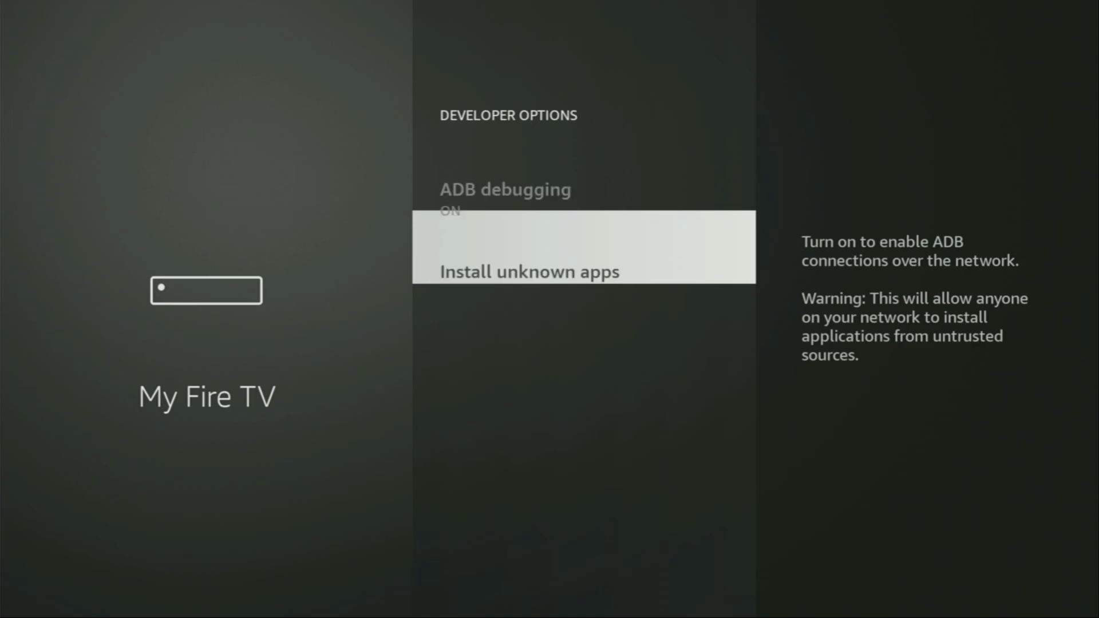
{"action": "key", "text": "Return"}
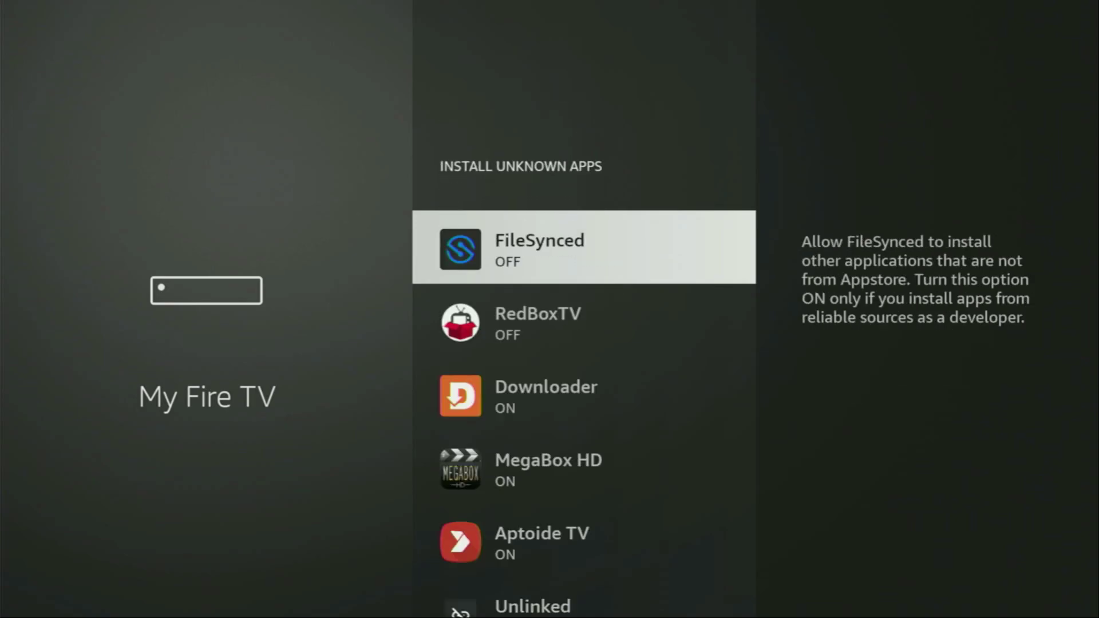
{"action": "key", "text": "Down"}
{"action": "key", "text": "Down"}
{"action": "key", "text": "Return"}
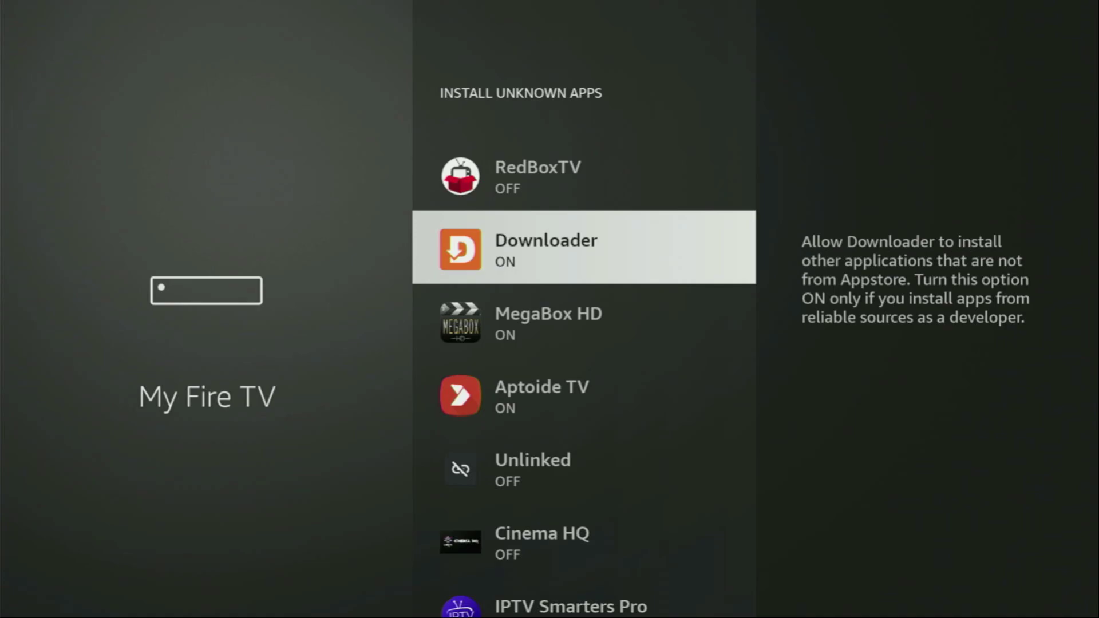
Browse the app list past IPTV Smarters Pro, MAGIS and RedBoxTV, returning to Downloader
{"action": "key", "text": "Down"}
{"action": "key", "text": "Down"}
{"action": "key", "text": "Down"}
{"action": "key", "text": "Down"}
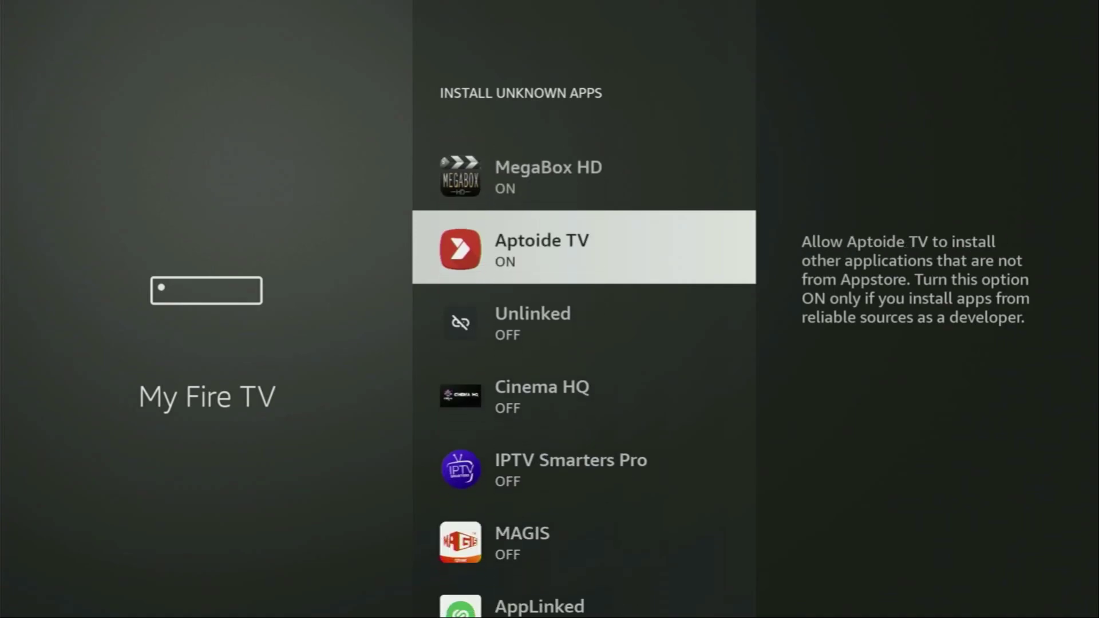
{"action": "key", "text": "Down"}
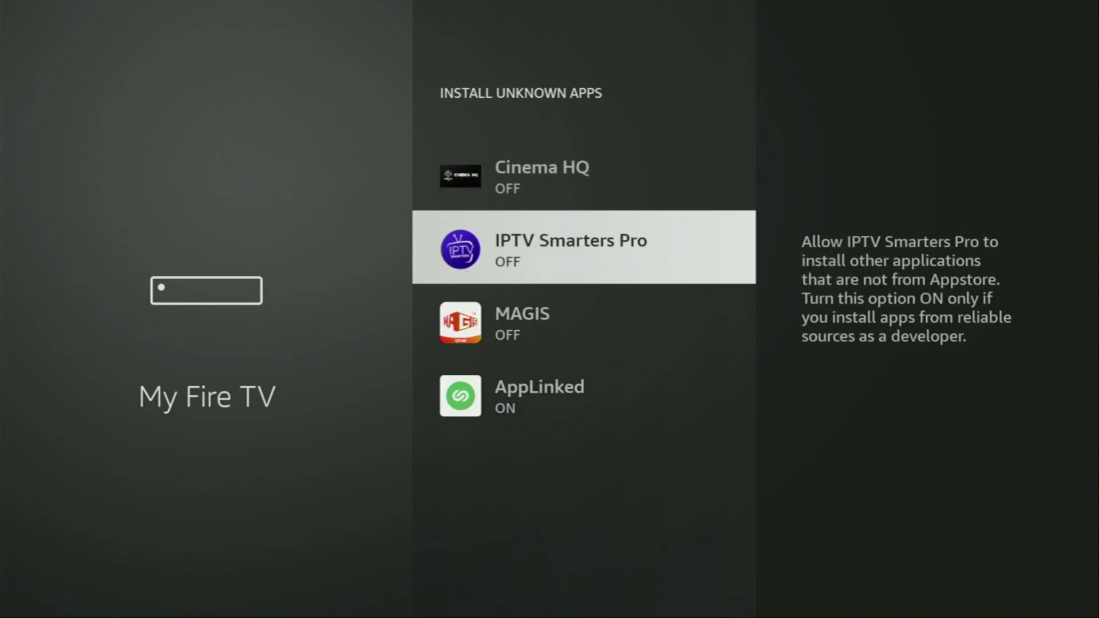
{"action": "key", "text": "Down"}
{"action": "key", "text": "Up"}
{"action": "key", "text": "Up"}
{"action": "key", "text": "Up"}
{"action": "key", "text": "Up"}
{"action": "key", "text": "Up"}
{"action": "key", "text": "Up"}
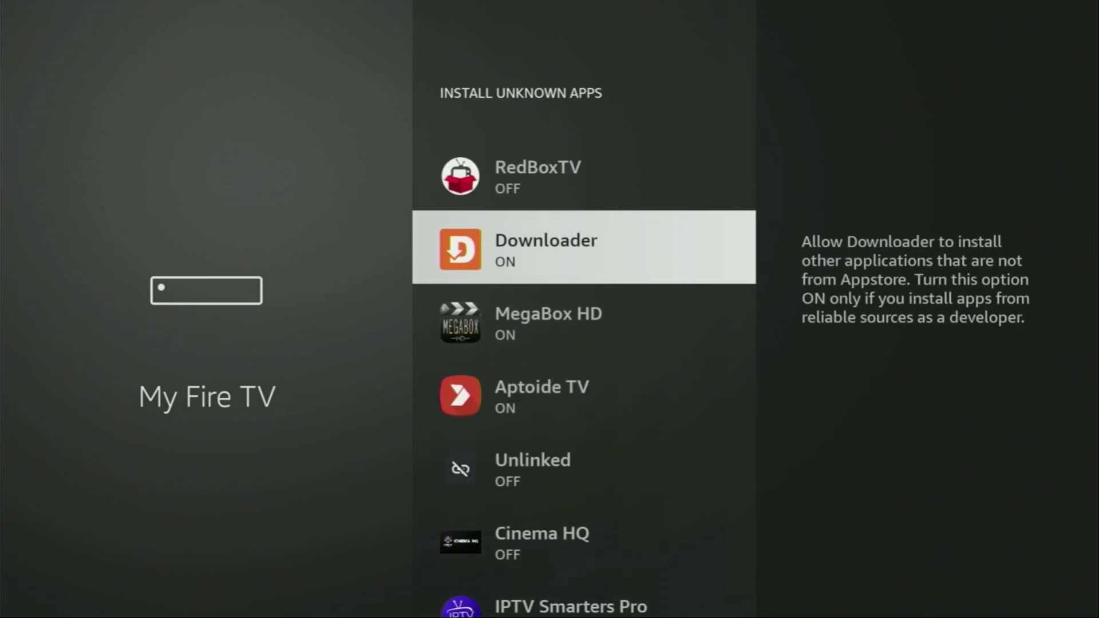
{"action": "key", "text": "Up"}
{"action": "key", "text": "Up"}
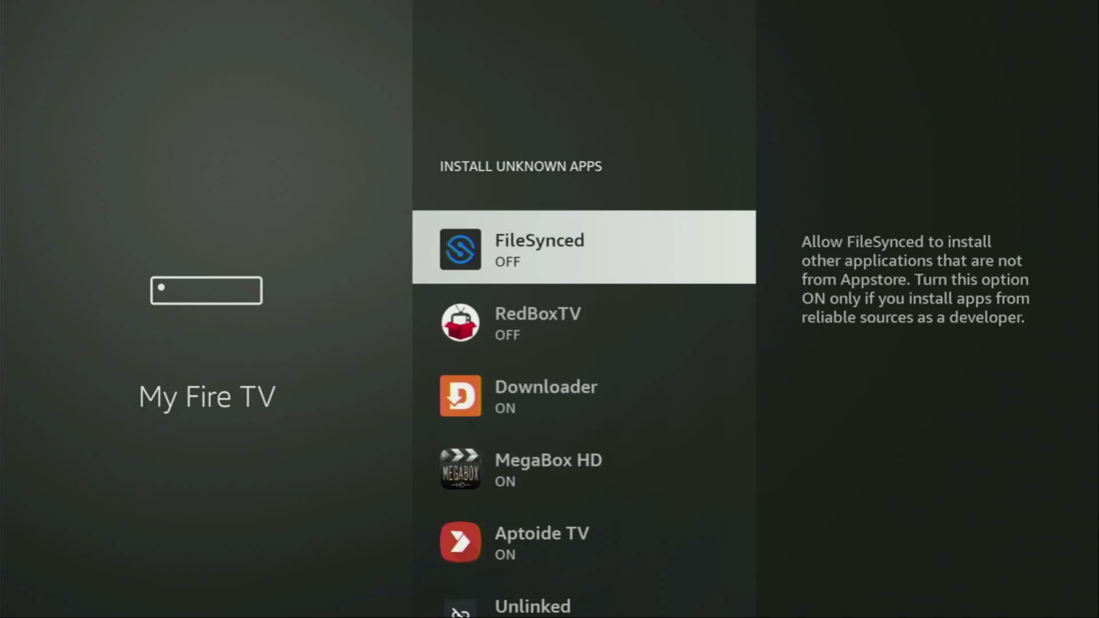
{"action": "key", "text": "Down"}
{"action": "key", "text": "Down"}
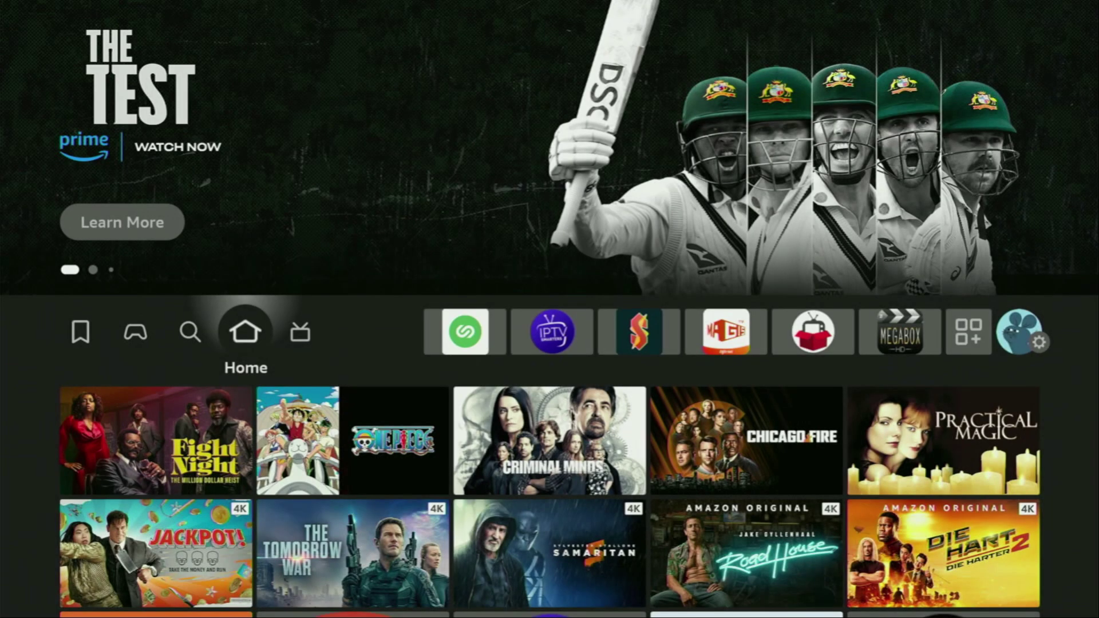
Open the apps grid from Home and move to Downloader, then NordVPN
{"action": "key", "text": "Right"}
{"action": "key", "text": "Right"}
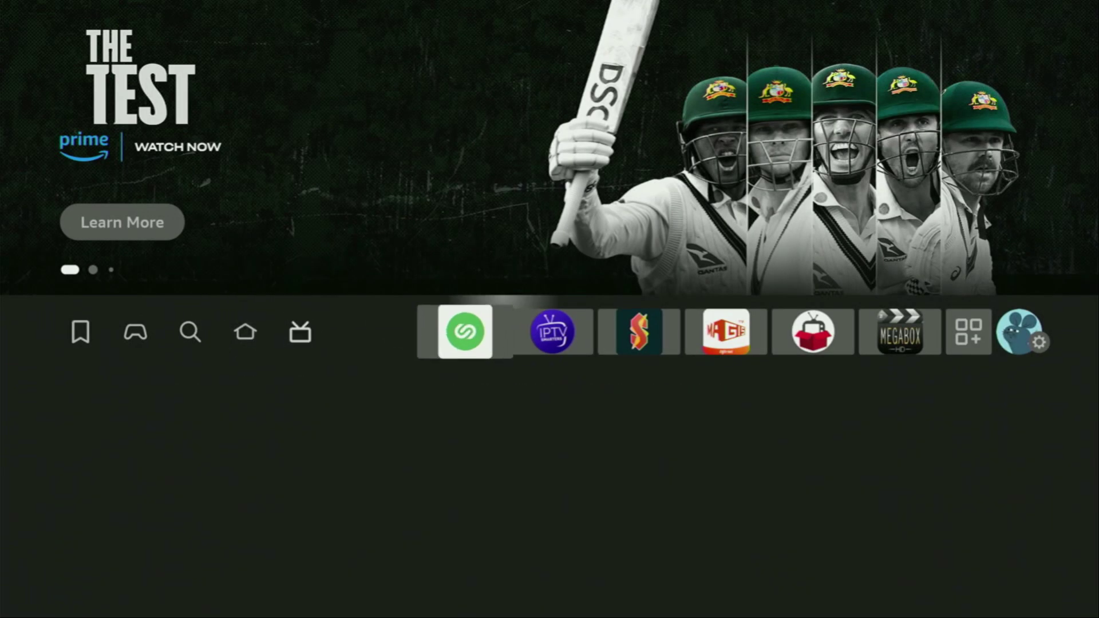
{"action": "key", "text": "Right"}
{"action": "key", "text": "Right"}
{"action": "key", "text": "Right"}
{"action": "key", "text": "Right"}
{"action": "key", "text": "Right"}
{"action": "key", "text": "Right"}
{"action": "key", "text": "Return"}
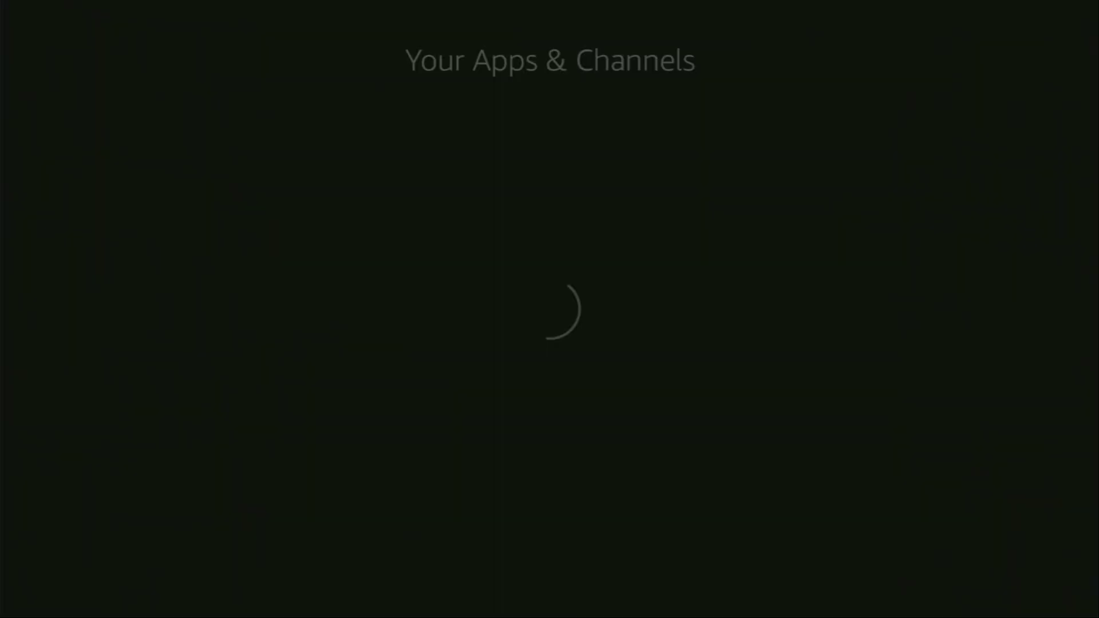
{"action": "key", "text": "Down"}
{"action": "key", "text": "Right"}
{"action": "key", "text": "Right"}
{"action": "key", "text": "Right"}
{"action": "key", "text": "Right"}
{"action": "key", "text": "Right"}
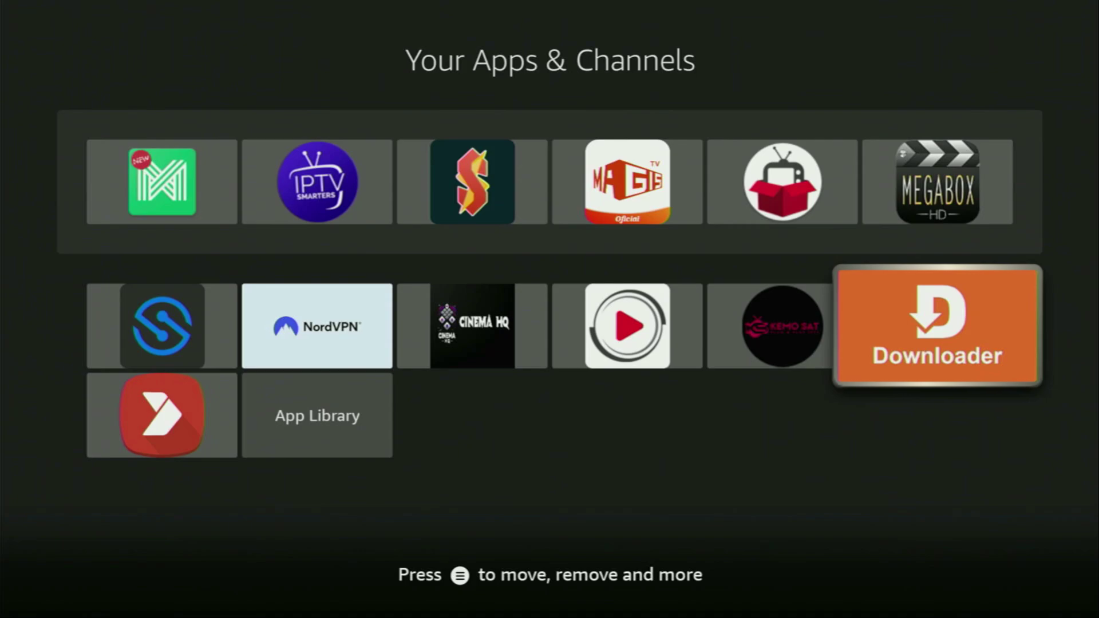
{"action": "key", "text": "Left"}
{"action": "key", "text": "Left"}
{"action": "key", "text": "Left"}
{"action": "key", "text": "Left"}
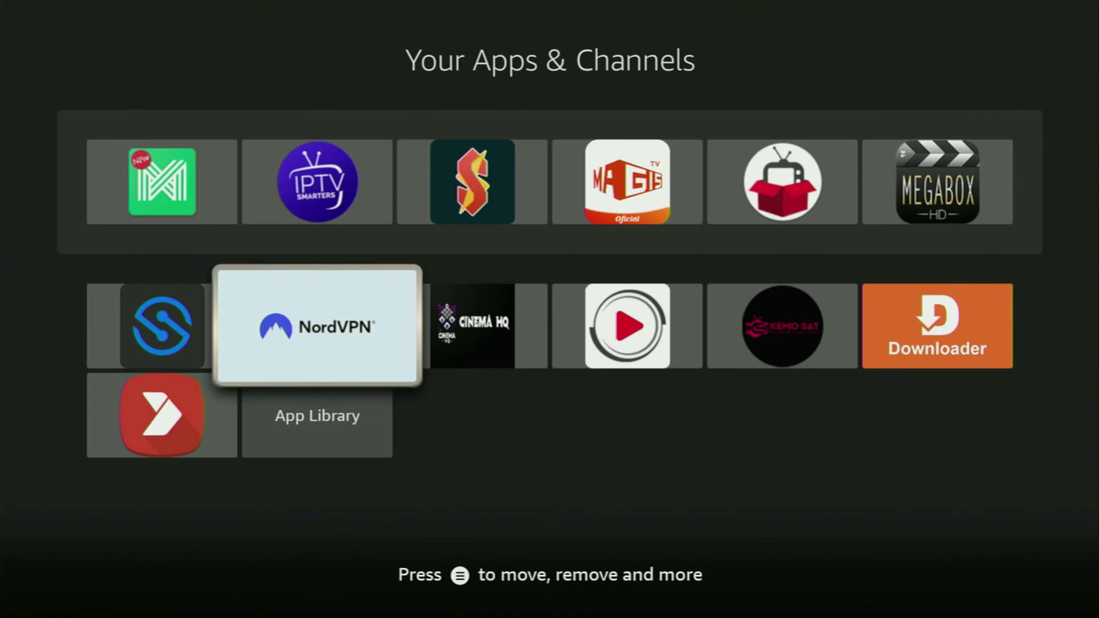
Open NordVPN and switch from the country list to its Home section
{"action": "key", "text": "Return"}
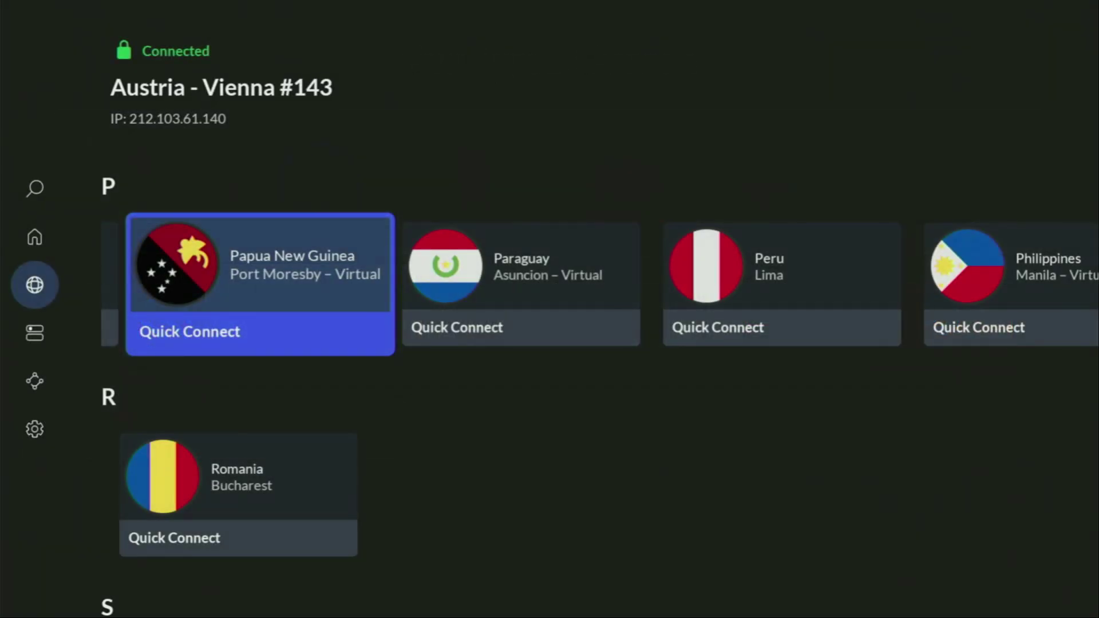
{"action": "key", "text": "Right"}
{"action": "key", "text": "Right"}
{"action": "key", "text": "Right"}
{"action": "key", "text": "Right"}
{"action": "key", "text": "Left"}
{"action": "key", "text": "Left"}
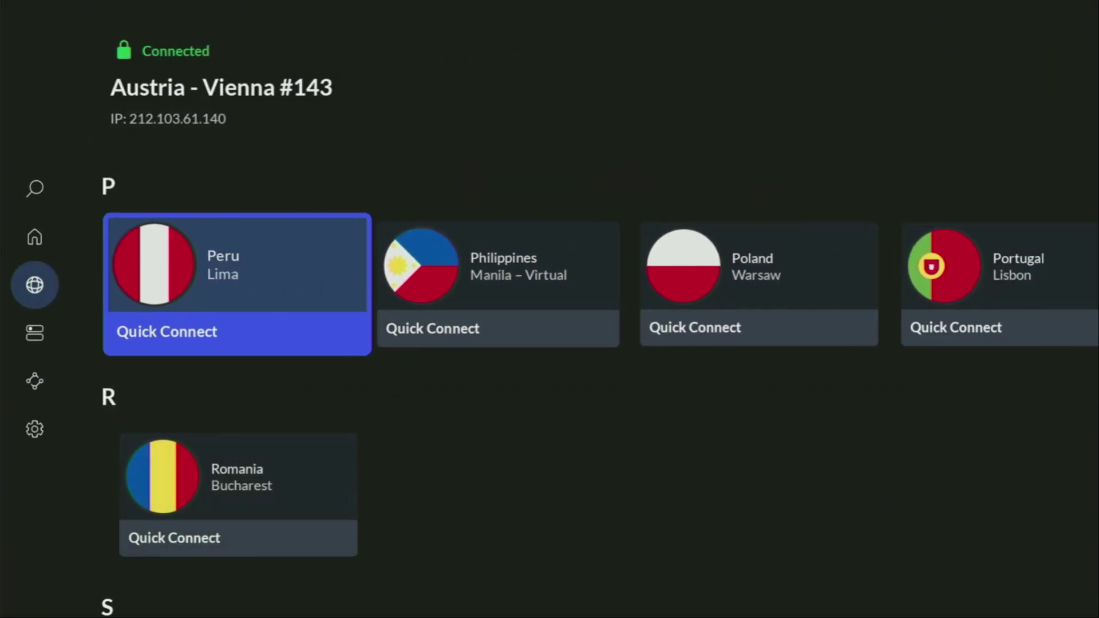
{"action": "key", "text": "Left"}
{"action": "key", "text": "Left"}
{"action": "key", "text": "Left"}
{"action": "key", "text": "Left"}
{"action": "key", "text": "Left"}
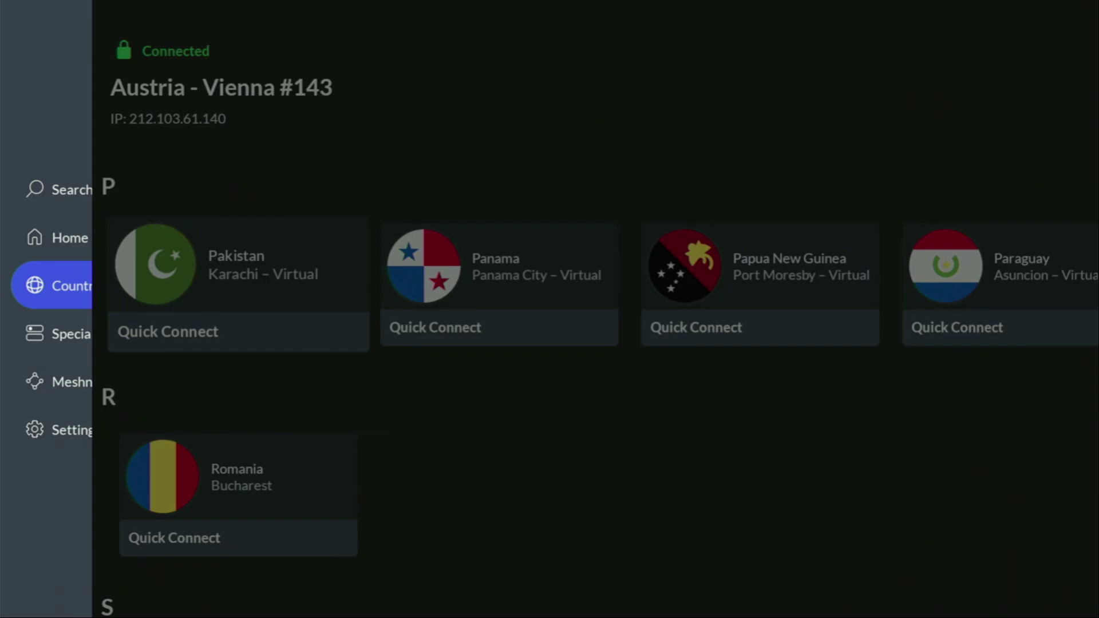
{"action": "key", "text": "Up"}
{"action": "key", "text": "Return"}
Open the full country list from the Home screen's suggested servers
{"action": "key", "text": "Down"}
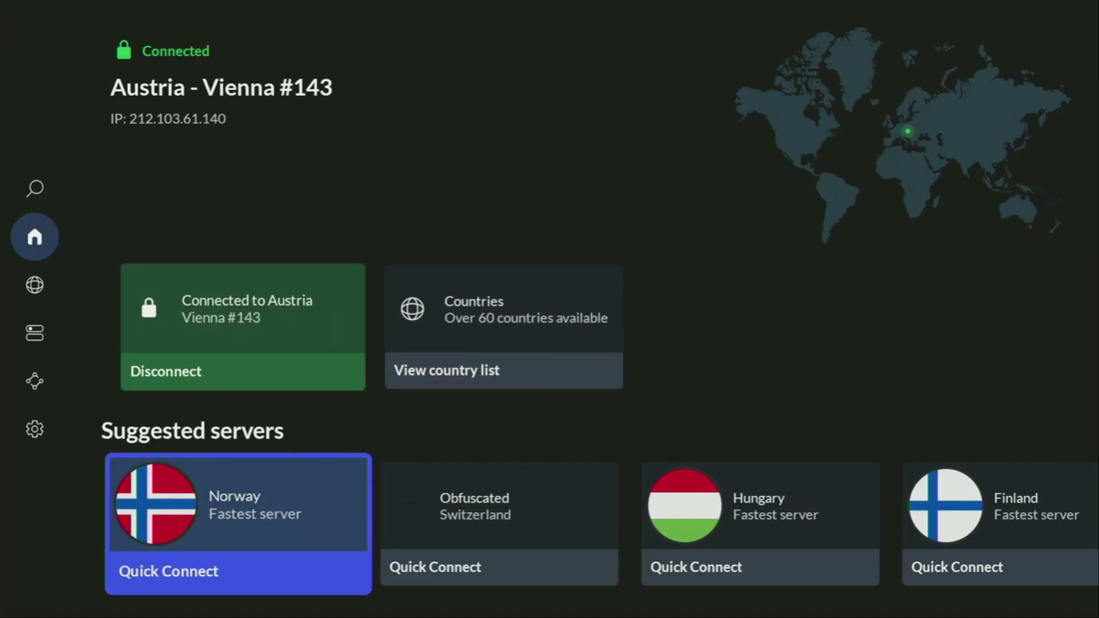
{"action": "key", "text": "Right"}
{"action": "key", "text": "Right"}
{"action": "key", "text": "Right"}
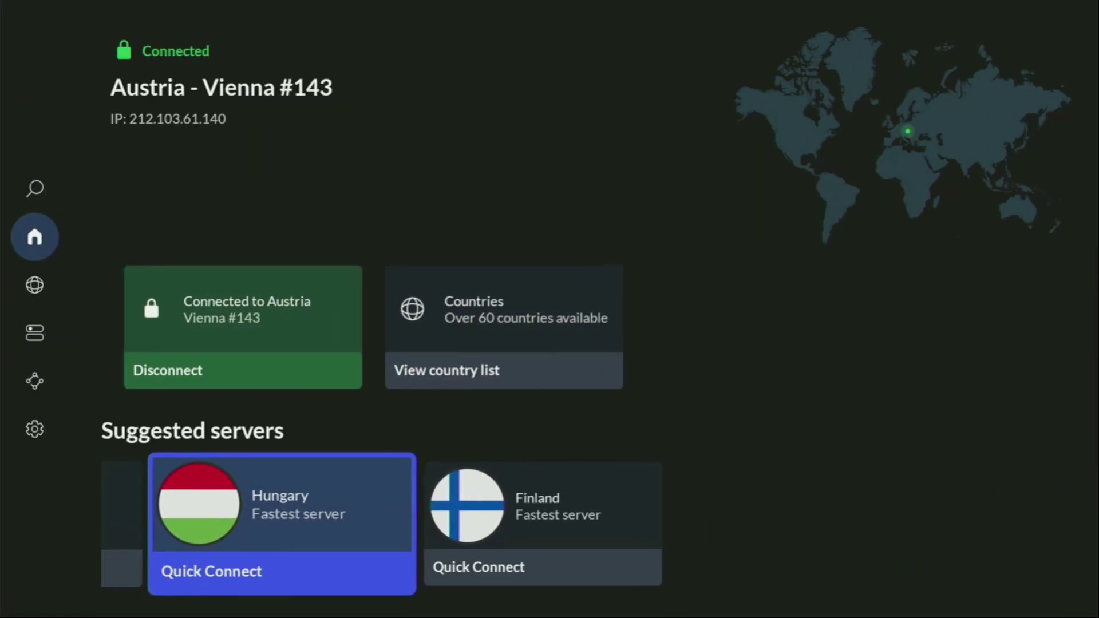
{"action": "key", "text": "Up"}
{"action": "key", "text": "Right"}
{"action": "key", "text": "Return"}
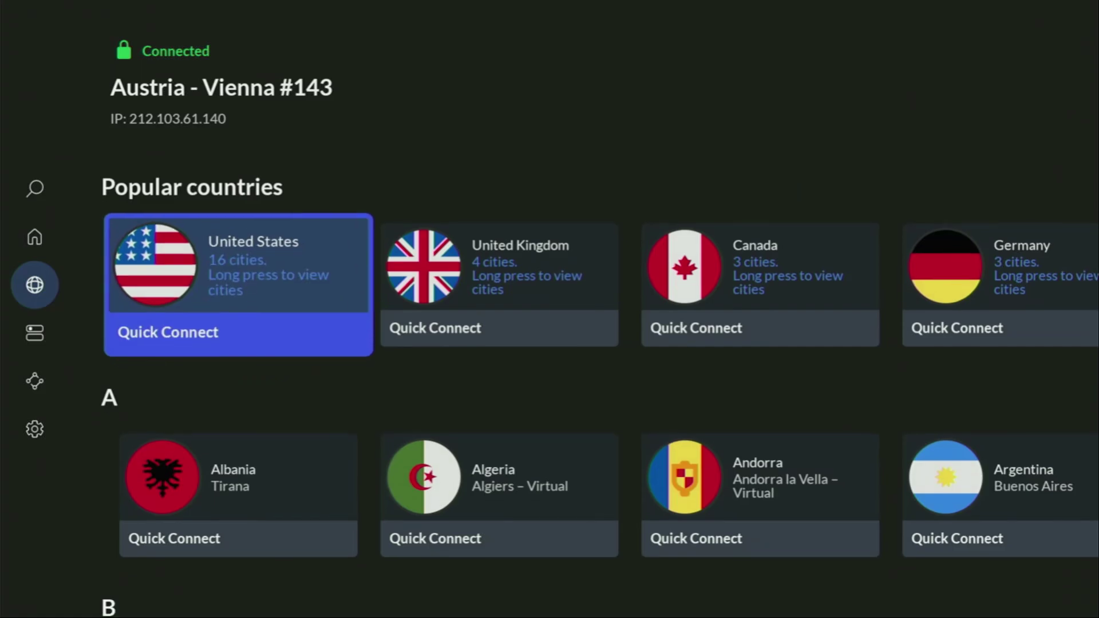
Browse through the B, C and D-F countries and connect to the France server
{"action": "key", "text": "Down"}
{"action": "key", "text": "Down"}
{"action": "key", "text": "Right"}
{"action": "key", "text": "Right"}
{"action": "key", "text": "Right"}
{"action": "key", "text": "Right"}
{"action": "key", "text": "Right"}
{"action": "key", "text": "Right"}
{"action": "key", "text": "Right"}
{"action": "key", "text": "Right"}
{"action": "key", "text": "Right"}
{"action": "key", "text": "Right"}
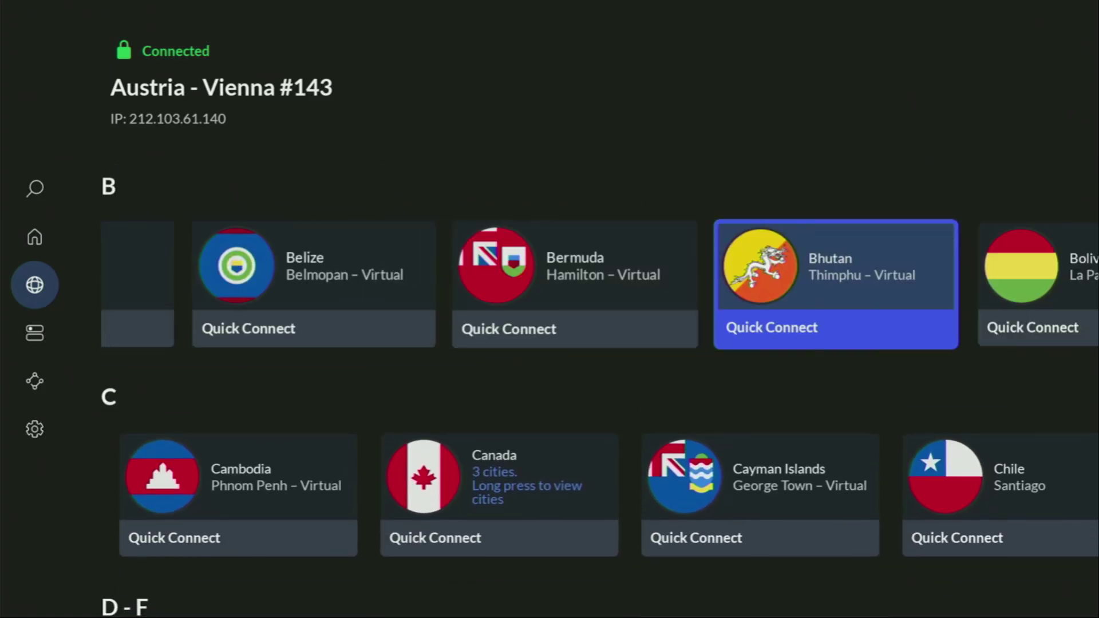
{"action": "key", "text": "Down"}
{"action": "key", "text": "Right"}
{"action": "key", "text": "Right"}
{"action": "key", "text": "Right"}
{"action": "key", "text": "Right"}
{"action": "key", "text": "Right"}
{"action": "key", "text": "Right"}
{"action": "key", "text": "Right"}
{"action": "key", "text": "Right"}
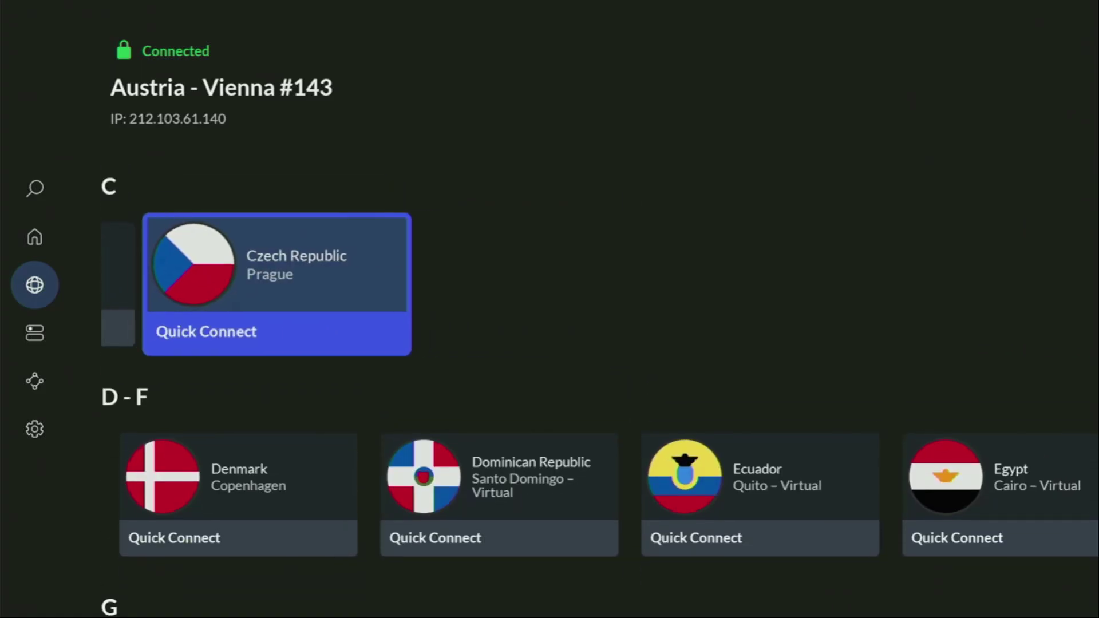
{"action": "key", "text": "Down"}
{"action": "key", "text": "Right"}
{"action": "key", "text": "Right"}
{"action": "key", "text": "Right"}
{"action": "key", "text": "Right"}
{"action": "key", "text": "Right"}
{"action": "key", "text": "Right"}
{"action": "key", "text": "Right"}
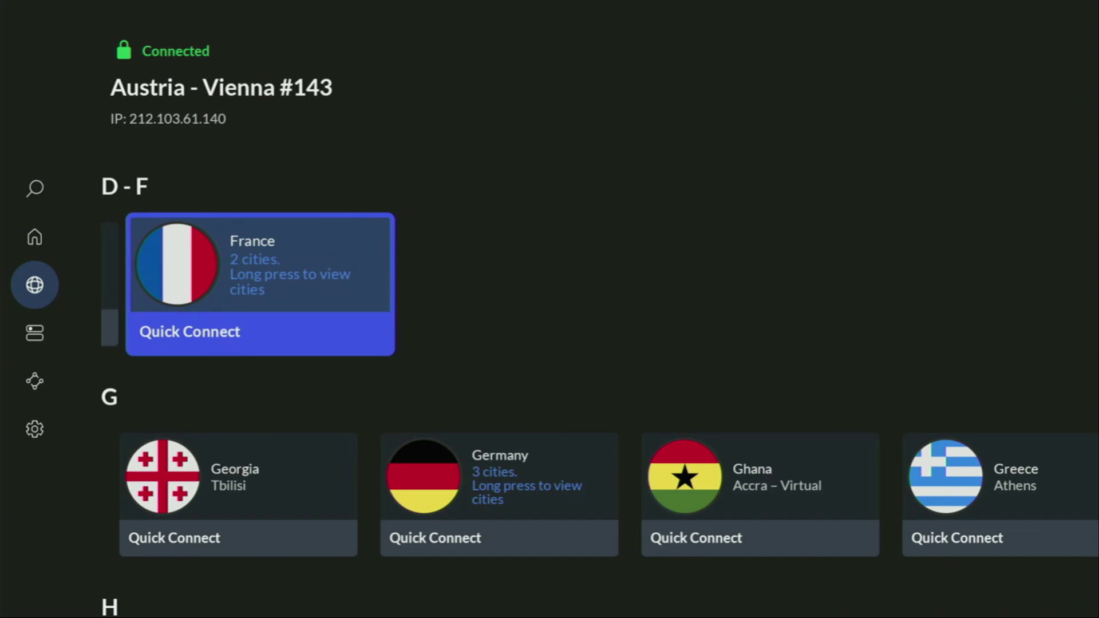
{"action": "key", "text": "Return"}
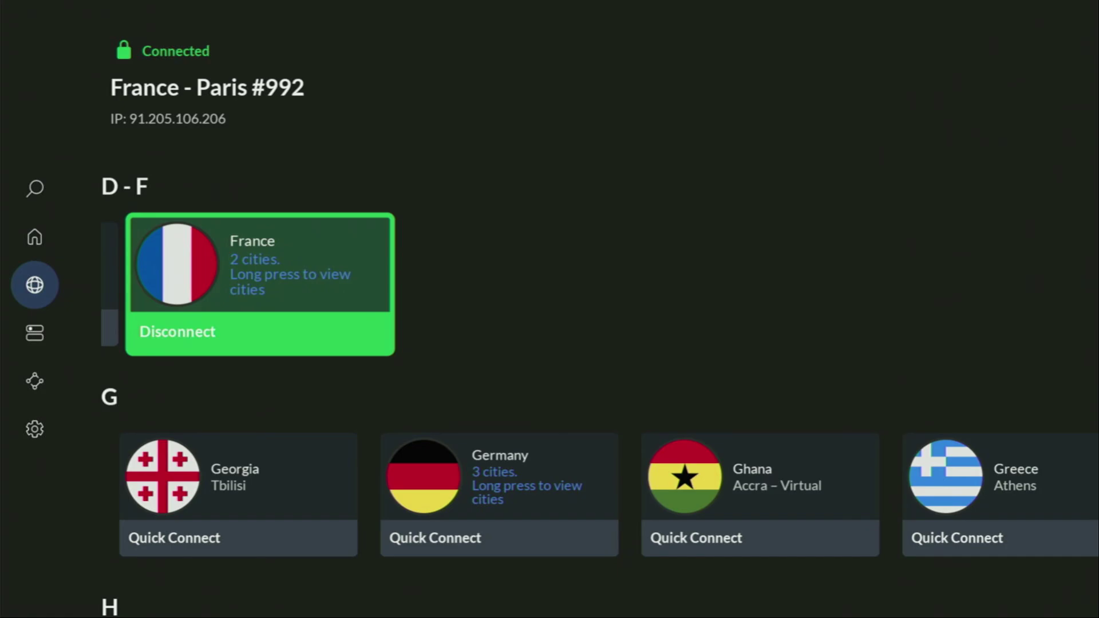
Toggle the Countries section and step down the list from Albania to the I countries
{"action": "key", "text": "Down"}
{"action": "key", "text": "Left"}
{"action": "key", "text": "Right"}
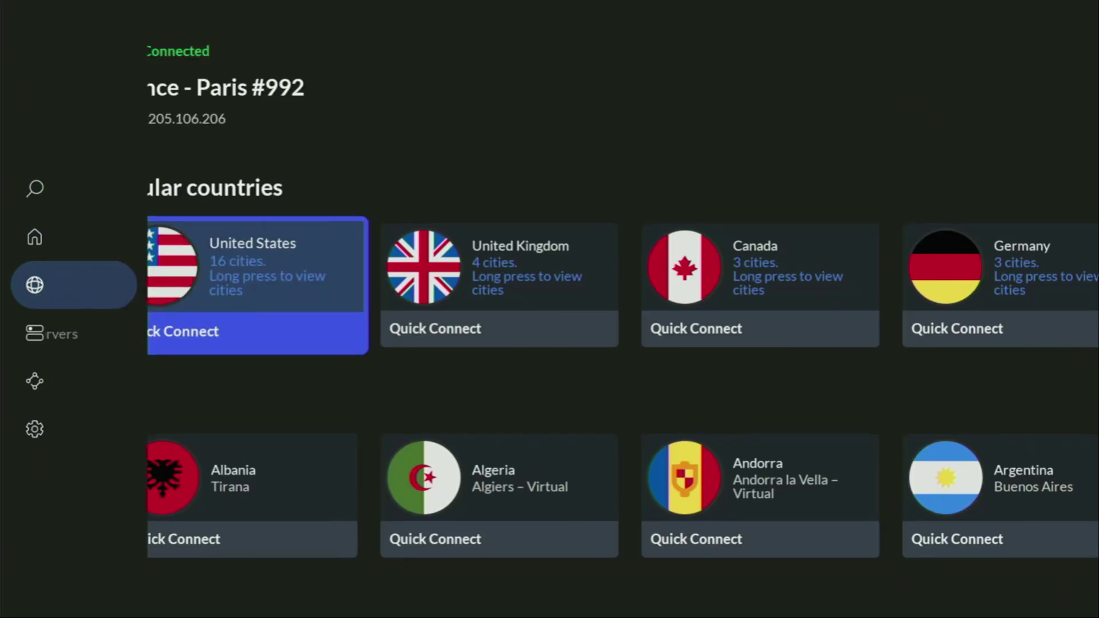
{"action": "key", "text": "Left"}
{"action": "key", "text": "Right"}
{"action": "key", "text": "Down"}
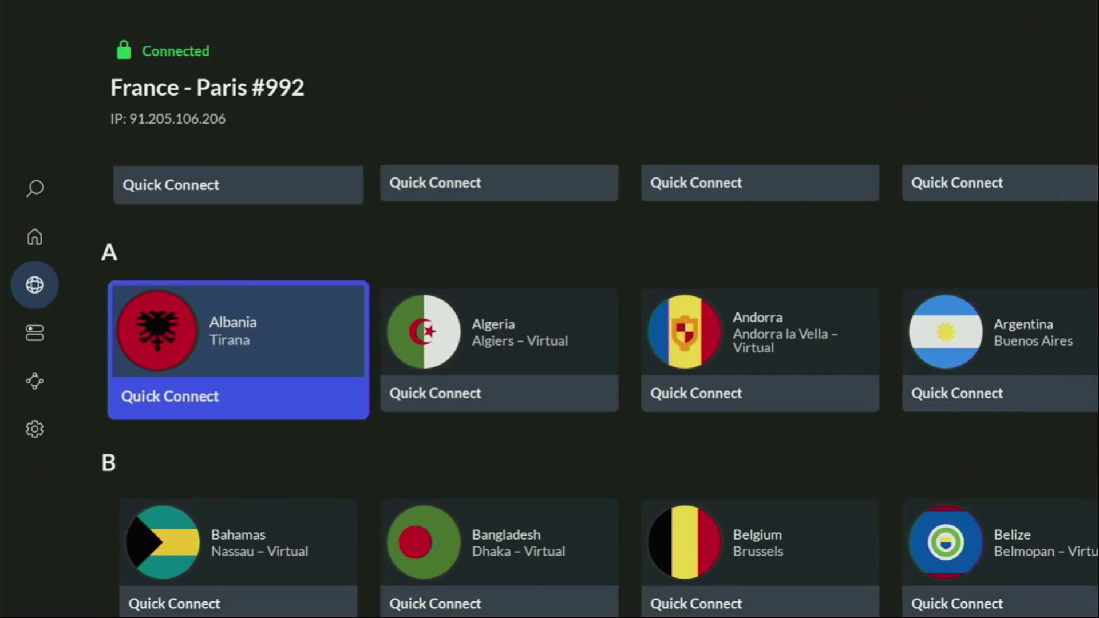
{"action": "key", "text": "Down"}
{"action": "key", "text": "Down"}
{"action": "key", "text": "Down"}
{"action": "key", "text": "Down"}
{"action": "key", "text": "Down"}
{"action": "key", "text": "Down"}
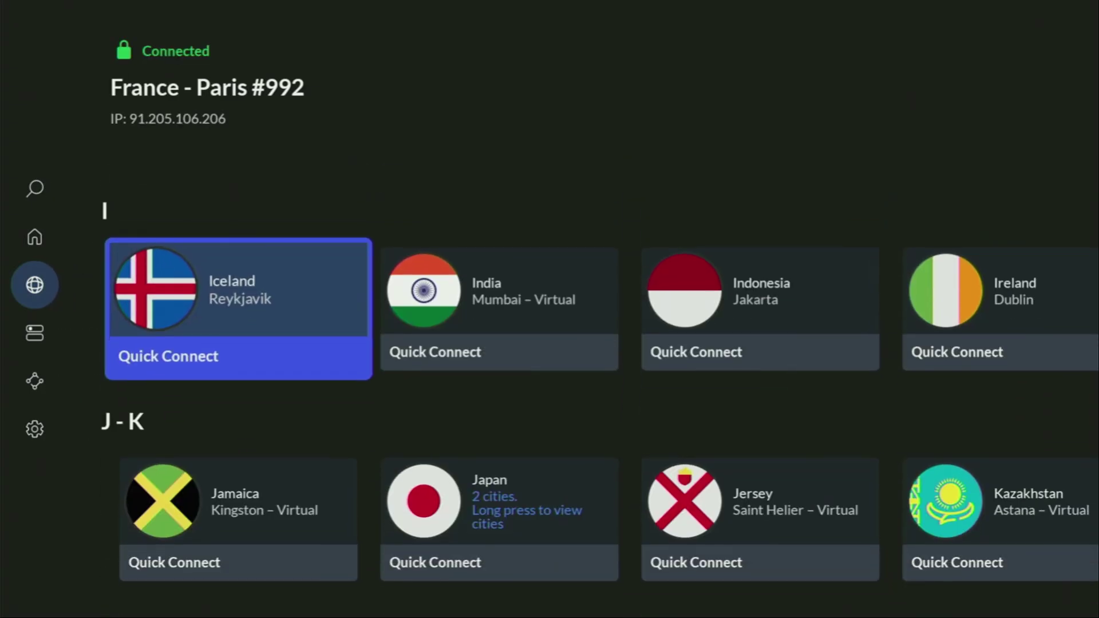
Browse Isle of Man, Jamaica, Kazakhstan, Kenya, Laos and Lebanon
{"action": "key", "text": "Right"}
{"action": "key", "text": "Right"}
{"action": "key", "text": "Right"}
{"action": "key", "text": "Right"}
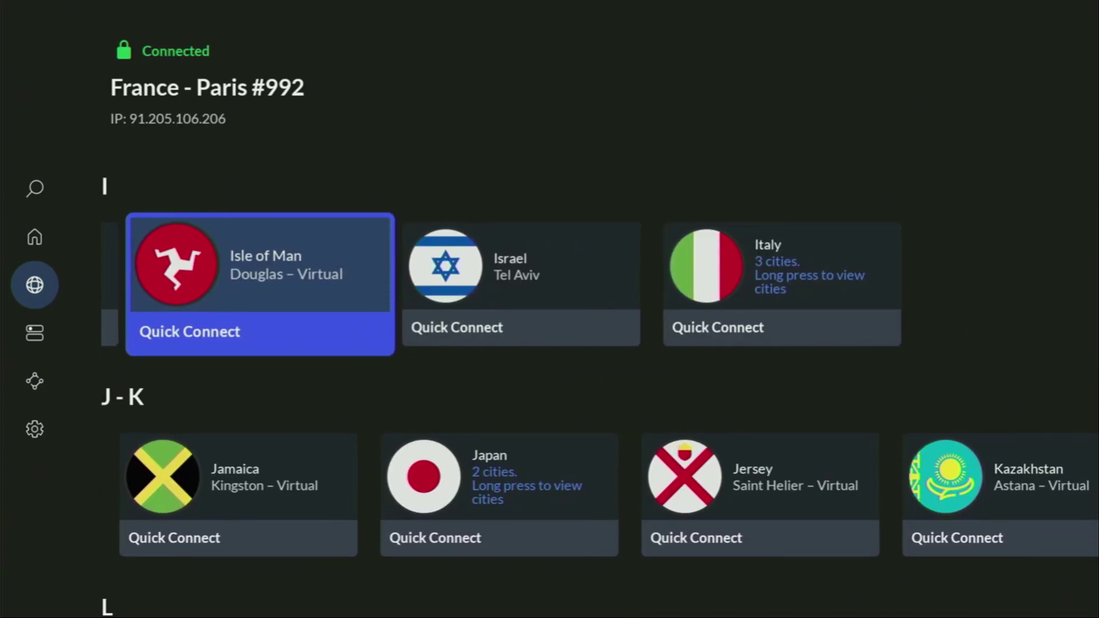
{"action": "key", "text": "Down"}
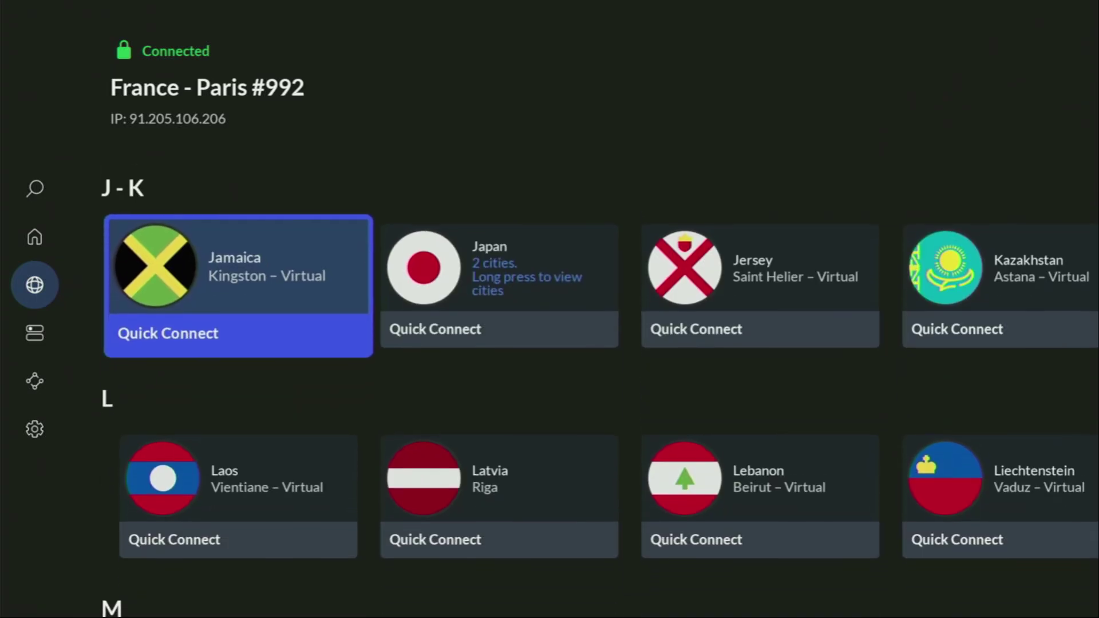
{"action": "key", "text": "Right"}
{"action": "key", "text": "Right"}
{"action": "key", "text": "Right"}
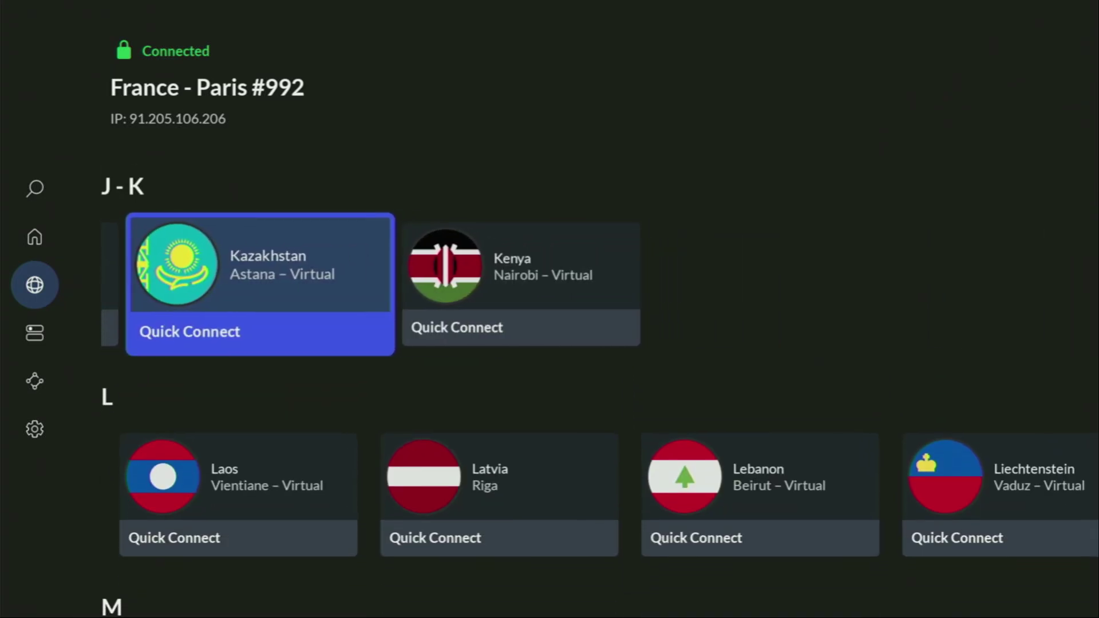
{"action": "key", "text": "Right"}
{"action": "key", "text": "Down"}
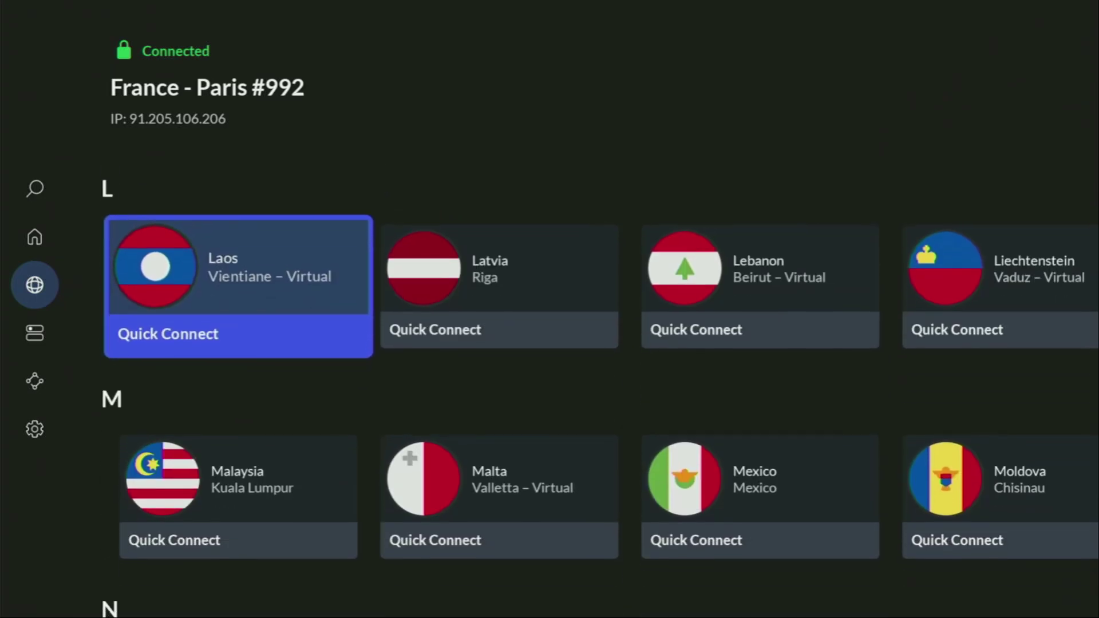
{"action": "key", "text": "Right"}
{"action": "key", "text": "Right"}
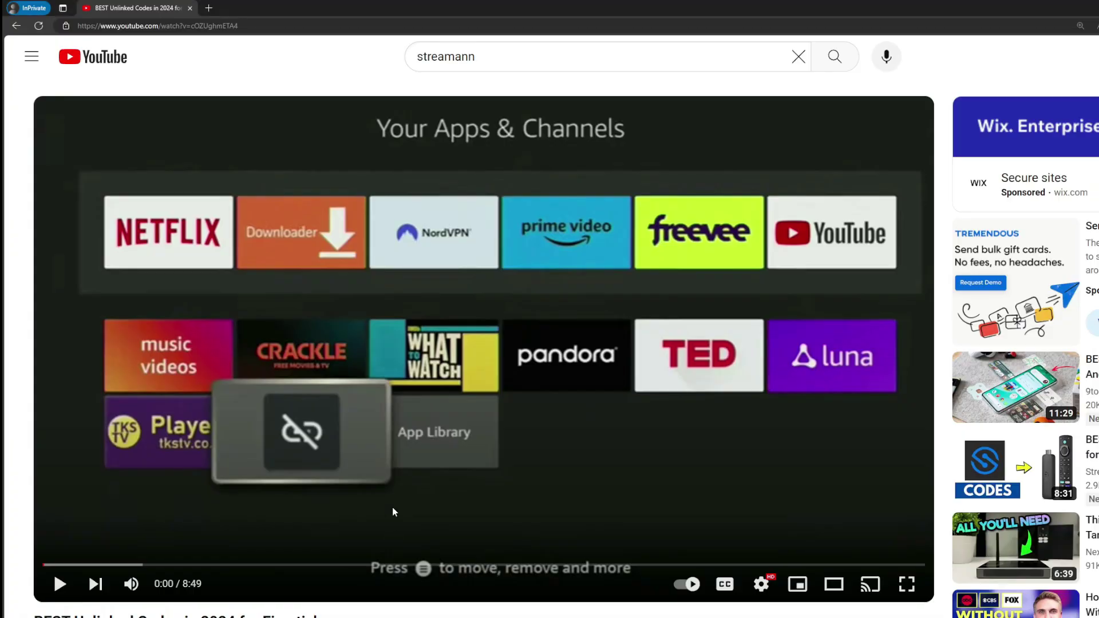
Expand the description, scroll to the pinned comment and open its topvpnoffer.com link
{"action": "scroll", "coordinate": [392, 510], "scroll_direction": "down", "scroll_amount": 7}
{"action": "left_click", "coordinate": [363, 303]}
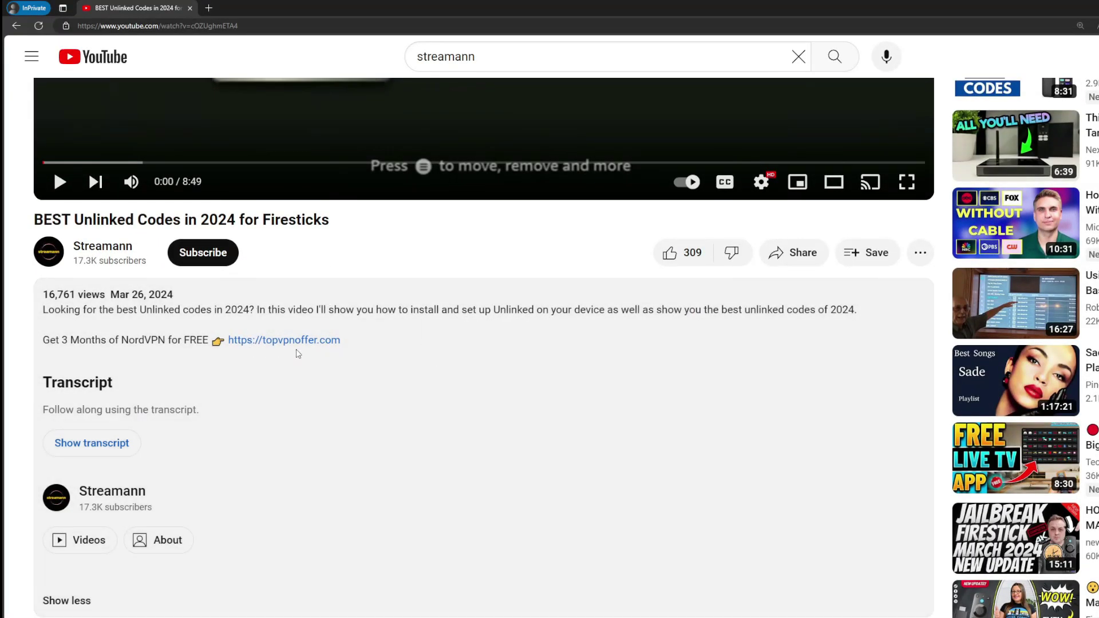
{"action": "scroll", "coordinate": [281, 446], "scroll_direction": "down", "scroll_amount": 5}
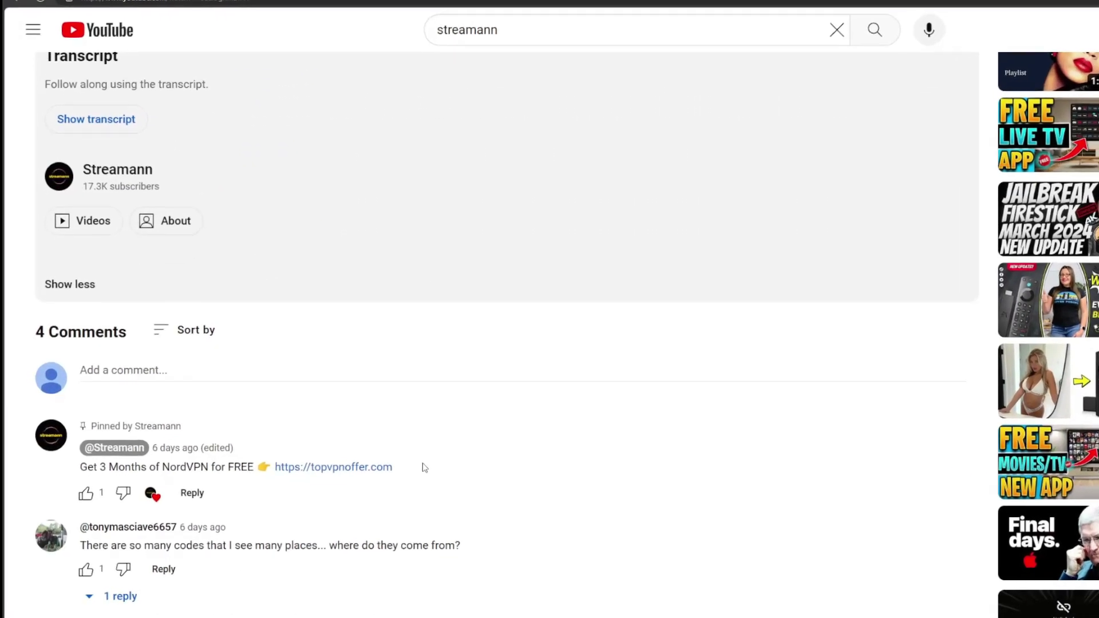
{"action": "left_click_drag", "start_coordinate": [376, 474], "coordinate": [260, 475]}
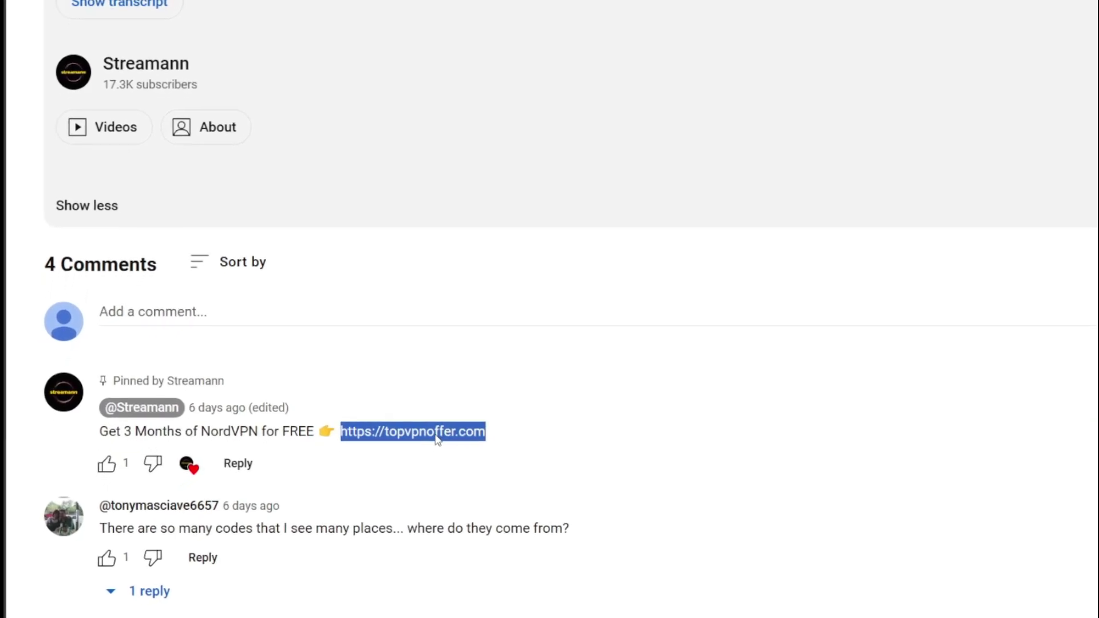
{"action": "left_click", "coordinate": [414, 444]}
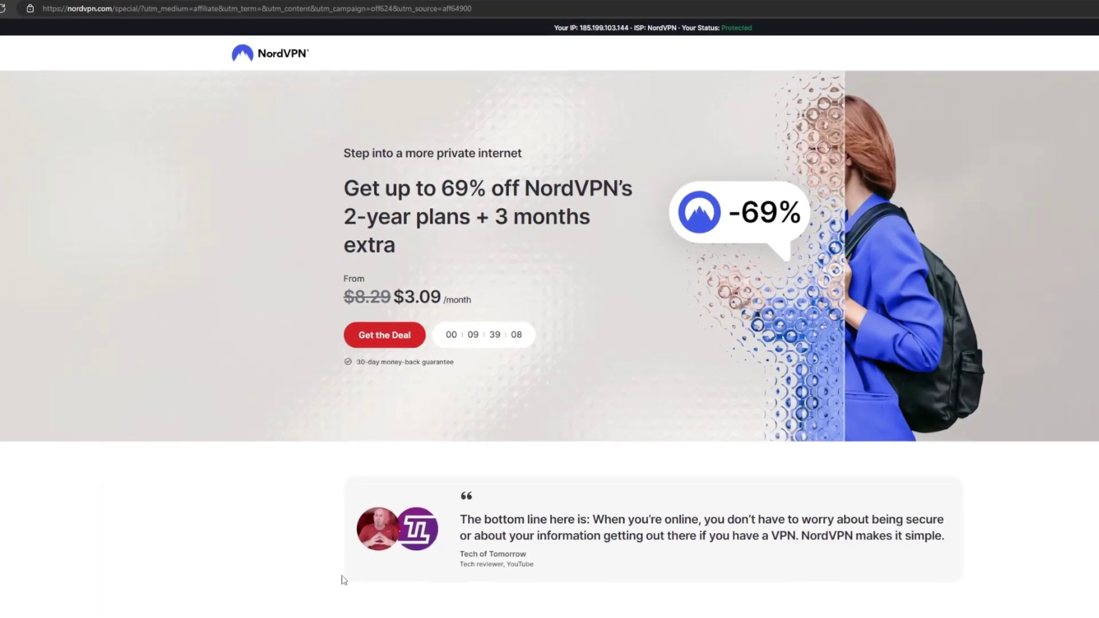
Highlight '3 months extra' on the offer page, then launch Downloader from Your Apps & Channels
{"action": "left_click_drag", "start_coordinate": [486, 208], "coordinate": [600, 241]}
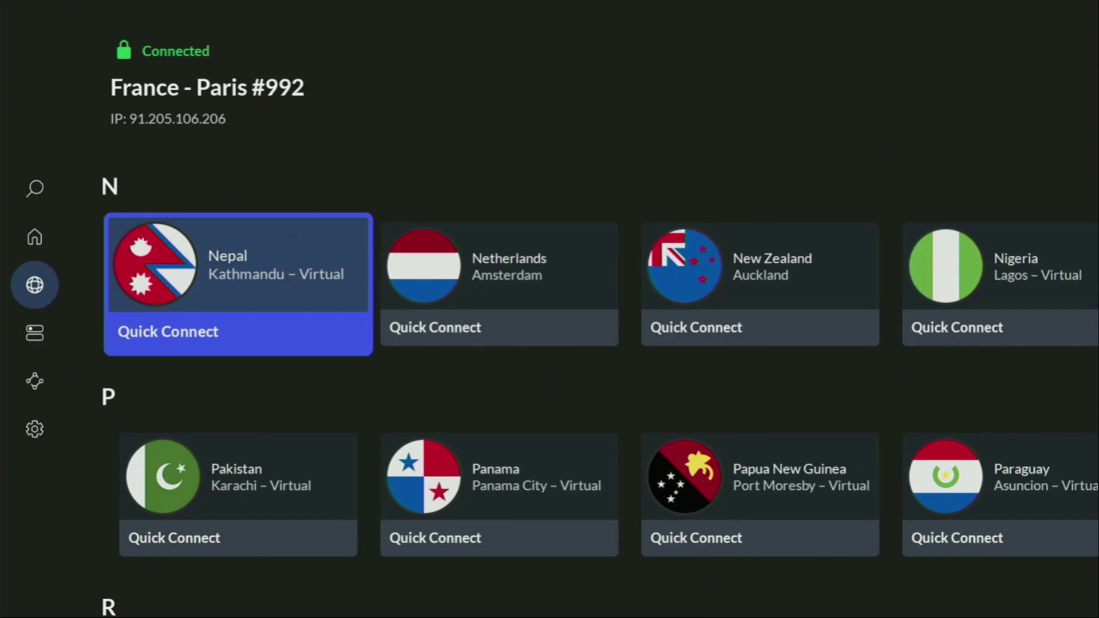
{"action": "key", "text": "Home"}
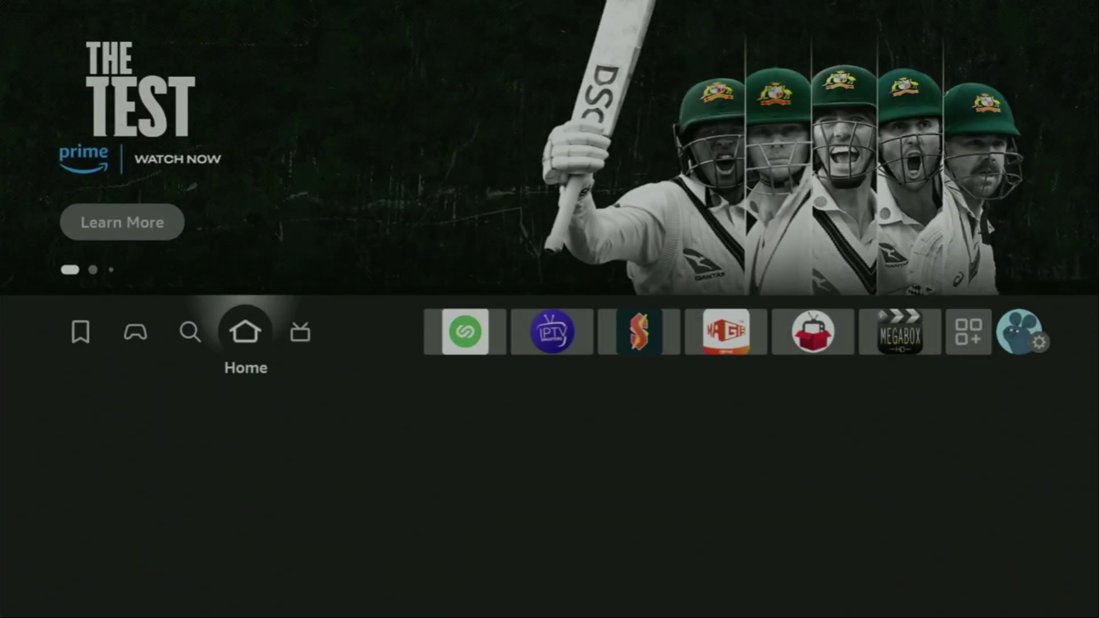
{"action": "key", "text": "Right"}
{"action": "key", "text": "Right"}
{"action": "key", "text": "Right"}
{"action": "key", "text": "Right"}
{"action": "key", "text": "Right"}
{"action": "key", "text": "Right"}
{"action": "key", "text": "Right"}
{"action": "key", "text": "Right"}
{"action": "key", "text": "Right"}
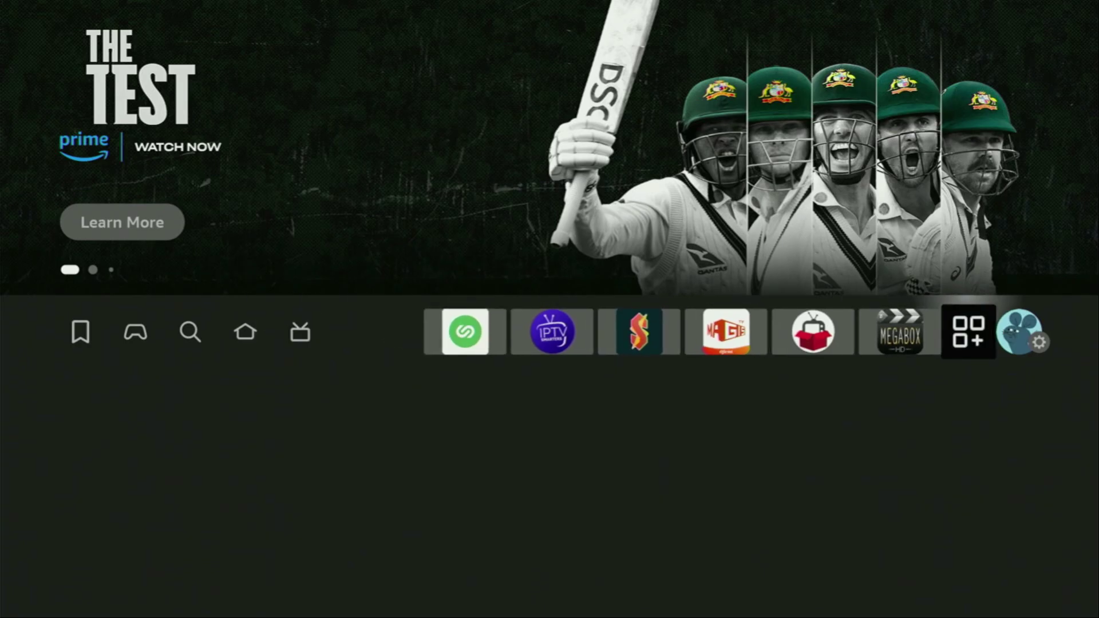
{"action": "key", "text": "Return"}
{"action": "key", "text": "Down"}
{"action": "key", "text": "Right"}
{"action": "key", "text": "Right"}
{"action": "key", "text": "Right"}
{"action": "key", "text": "Right"}
{"action": "key", "text": "Right"}
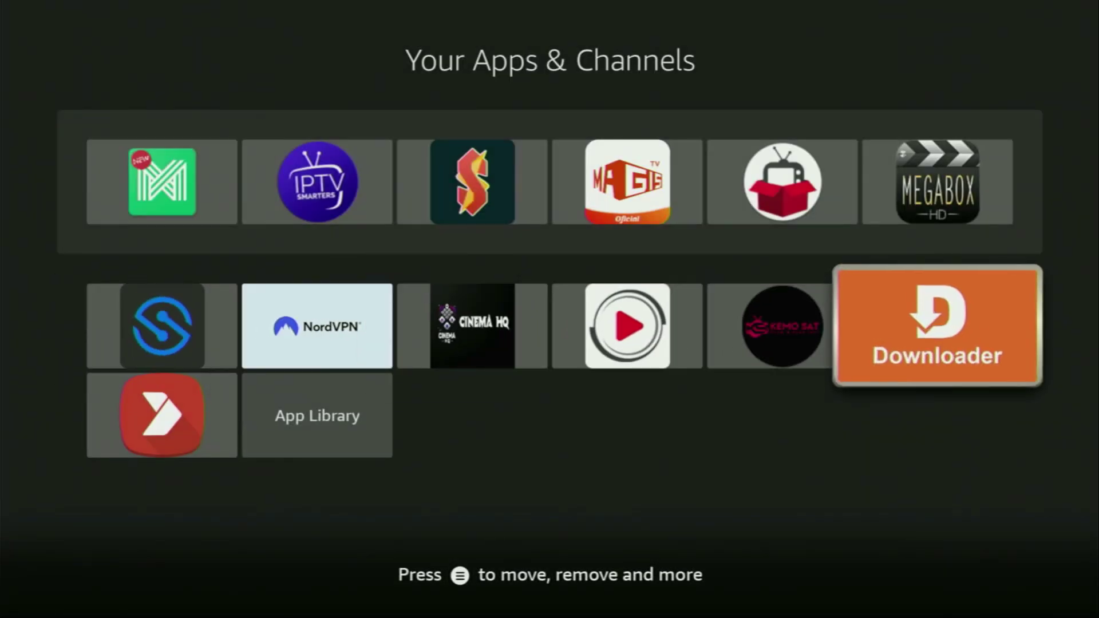
{"action": "key", "text": "Return"}
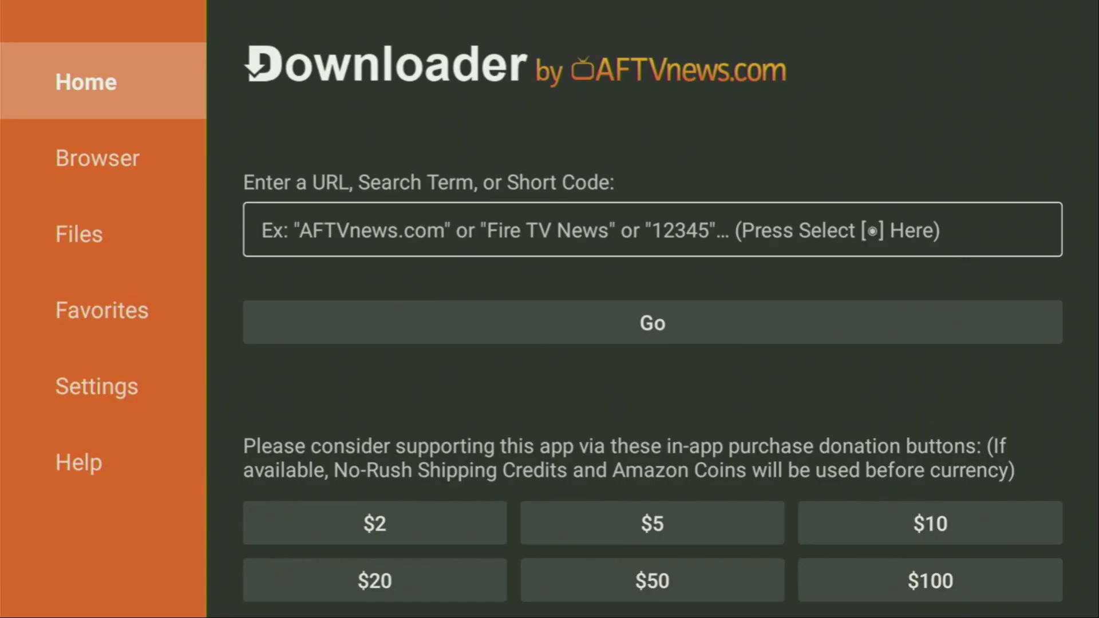
Select the URL and short-code box on Downloader's Home page to bring up the keyboard
{"action": "key", "text": "Down"}
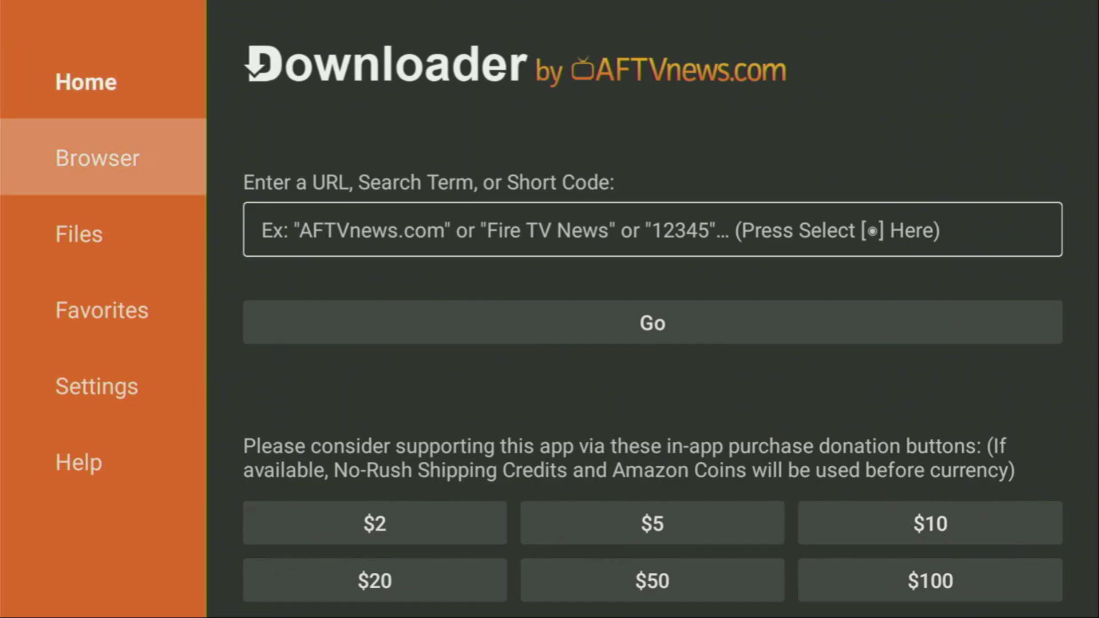
{"action": "key", "text": "Up"}
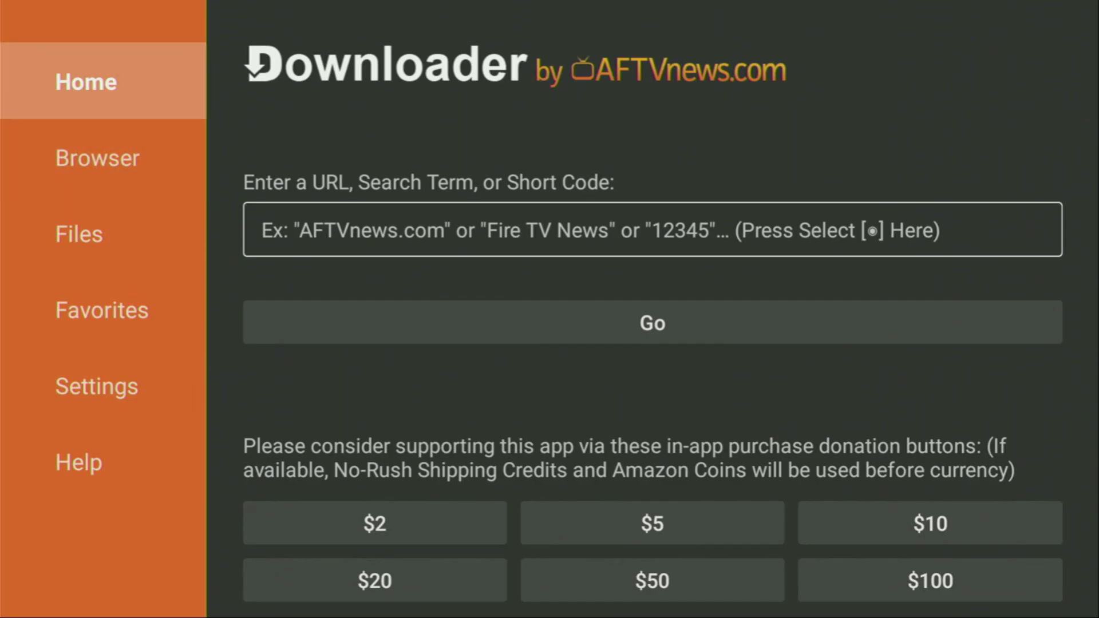
{"action": "key", "text": "Right"}
{"action": "key", "text": "Return"}
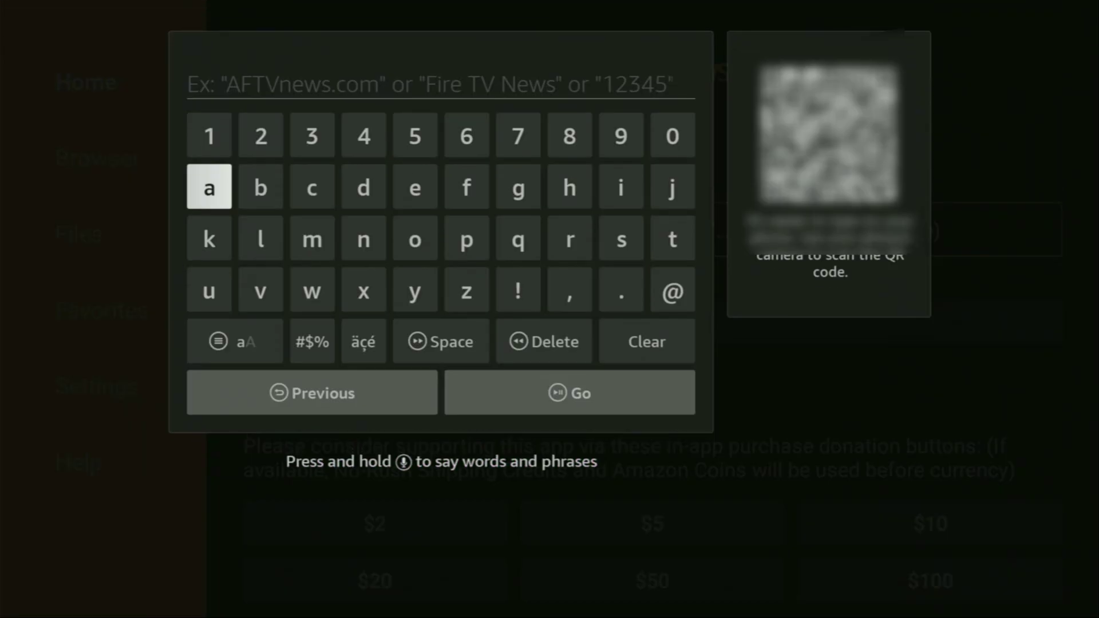
Enter the short code 21254 and submit it with Go
{"action": "key", "text": "Up"}
{"action": "key", "text": "Right"}
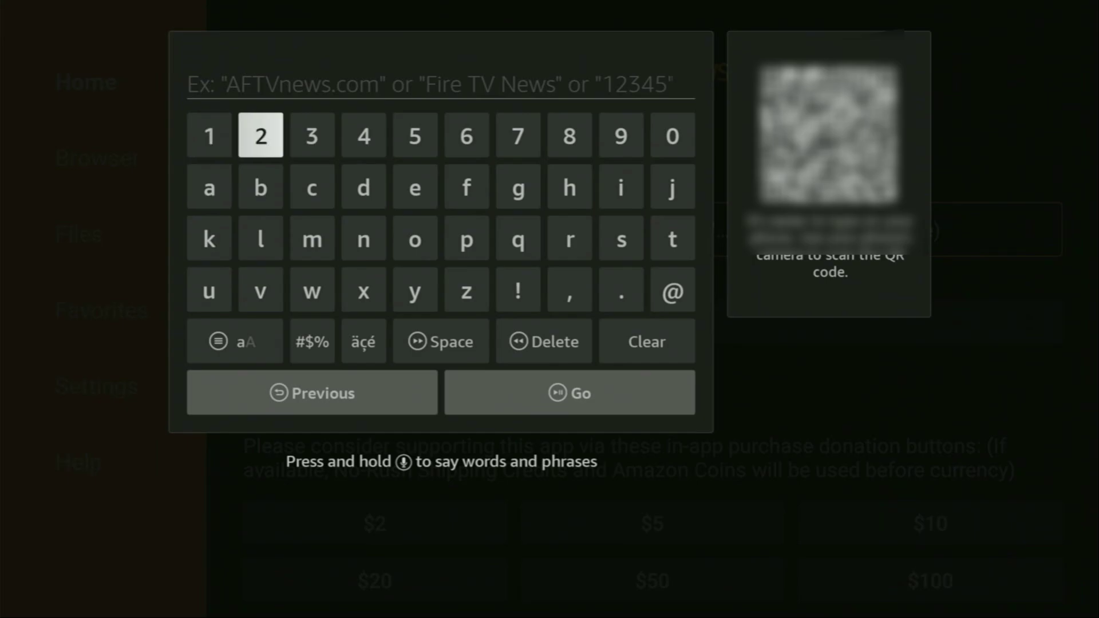
{"action": "key", "text": "Return"}
{"action": "key", "text": "Left"}
{"action": "key", "text": "Return"}
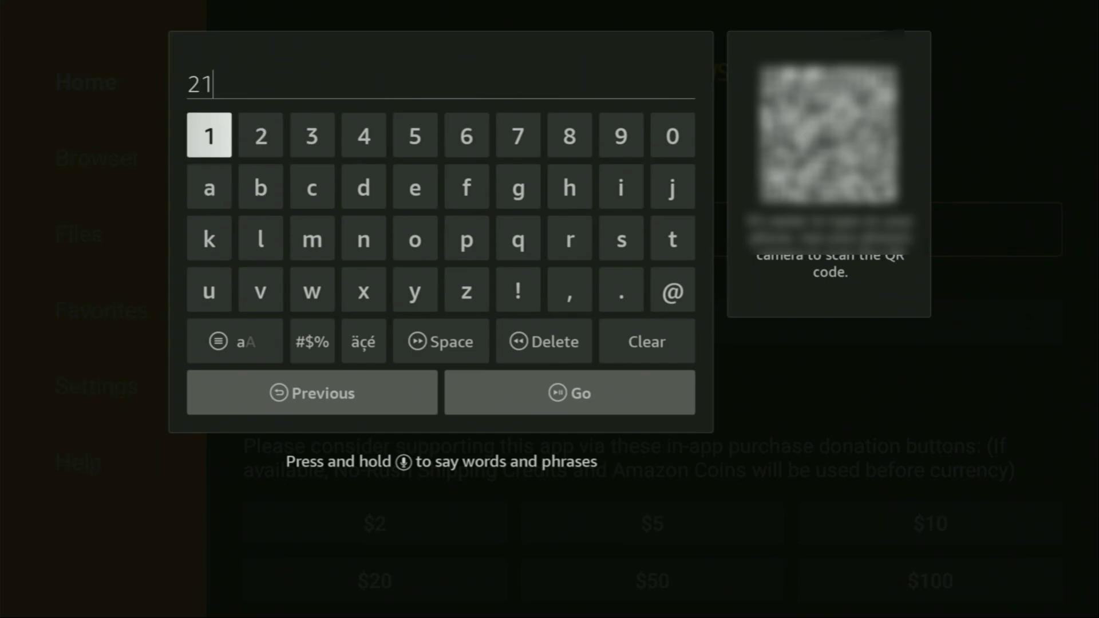
{"action": "key", "text": "Right"}
{"action": "key", "text": "Return"}
{"action": "key", "text": "Right"}
{"action": "key", "text": "Right"}
{"action": "key", "text": "Right"}
{"action": "key", "text": "Return"}
{"action": "key", "text": "Left"}
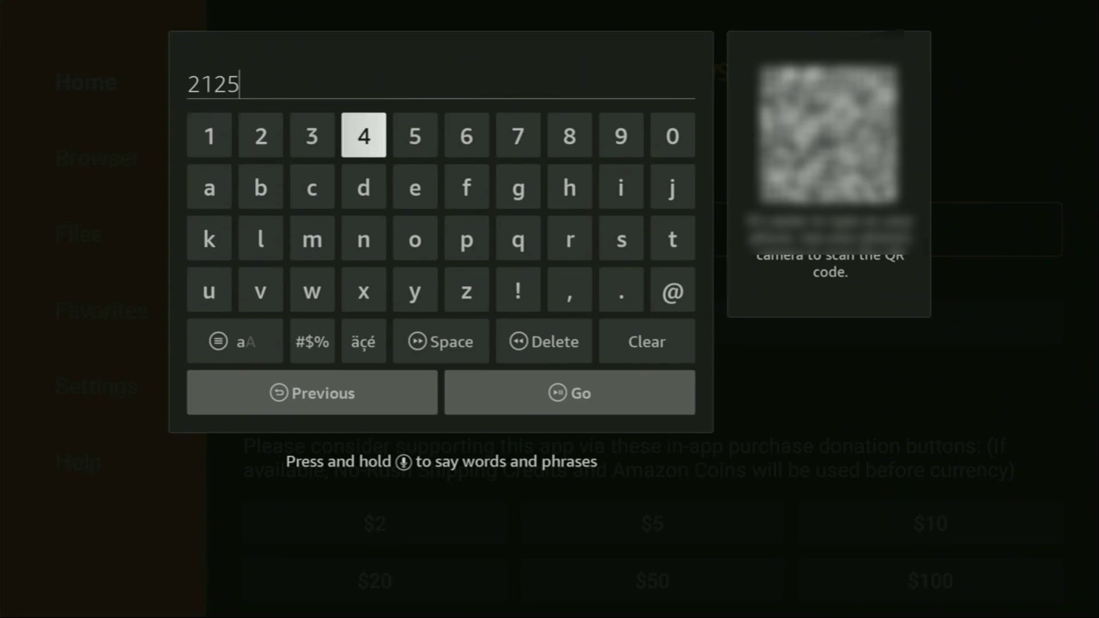
{"action": "key", "text": "Return"}
{"action": "key", "text": "Down"}
{"action": "key", "text": "Down"}
{"action": "key", "text": "Down"}
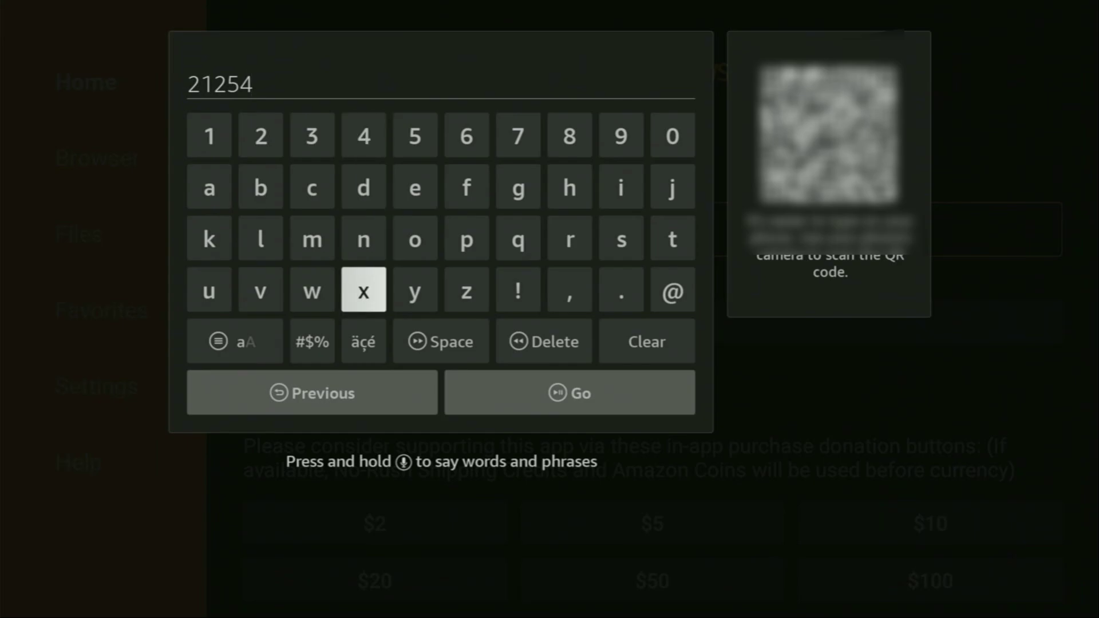
{"action": "key", "text": "Right"}
{"action": "key", "text": "Right"}
{"action": "key", "text": "Right"}
{"action": "key", "text": "Right"}
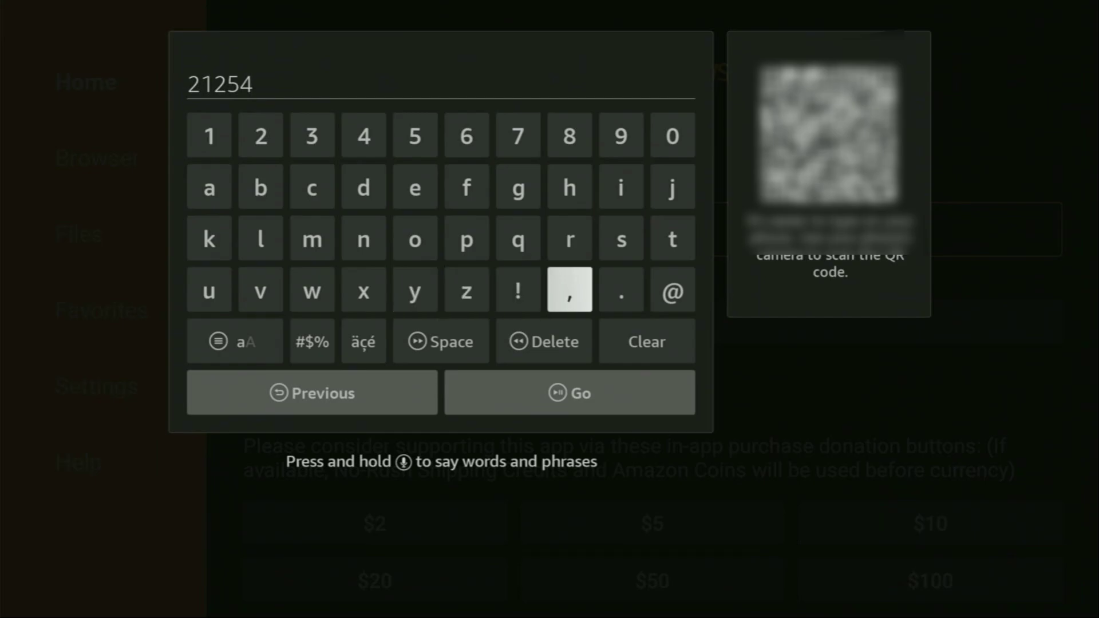
{"action": "key", "text": "Down"}
{"action": "key", "text": "Down"}
{"action": "key", "text": "Return"}
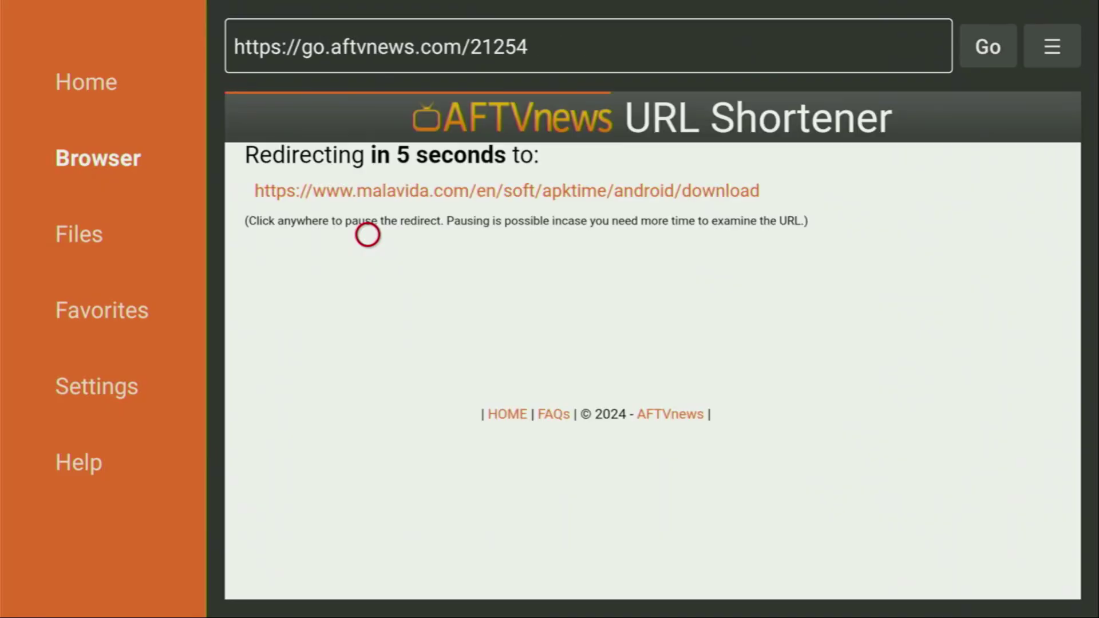
View the Malavida page fullscreen, download the 5.0 MB APKTime APK, and choose Install
{"action": "key", "text": "Menu"}
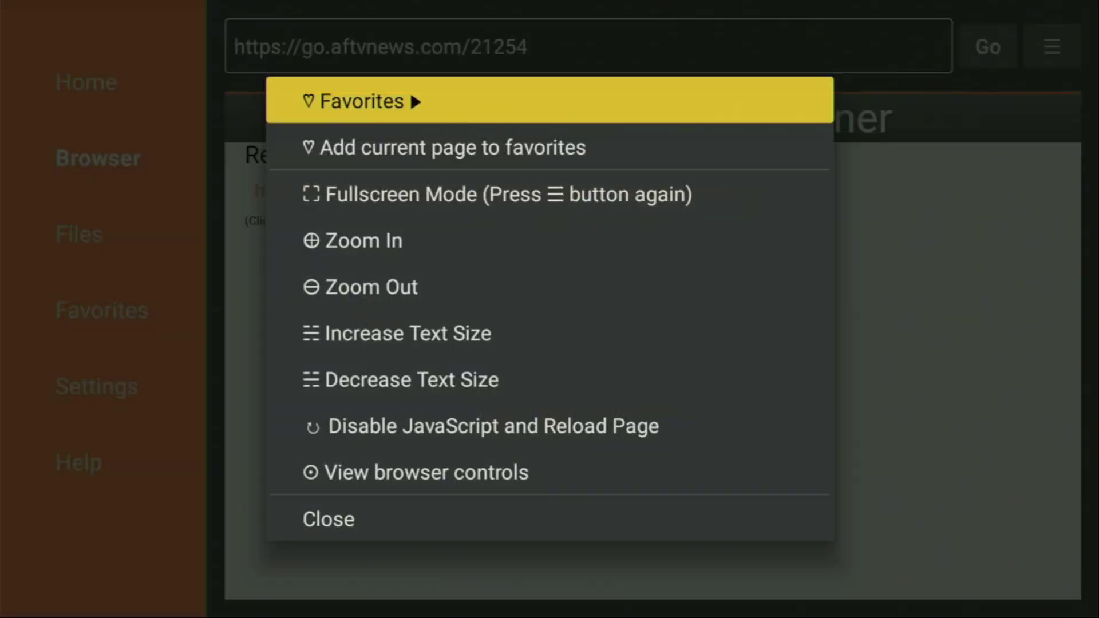
{"action": "key", "text": "Down"}
{"action": "key", "text": "Down"}
{"action": "key", "text": "Return"}
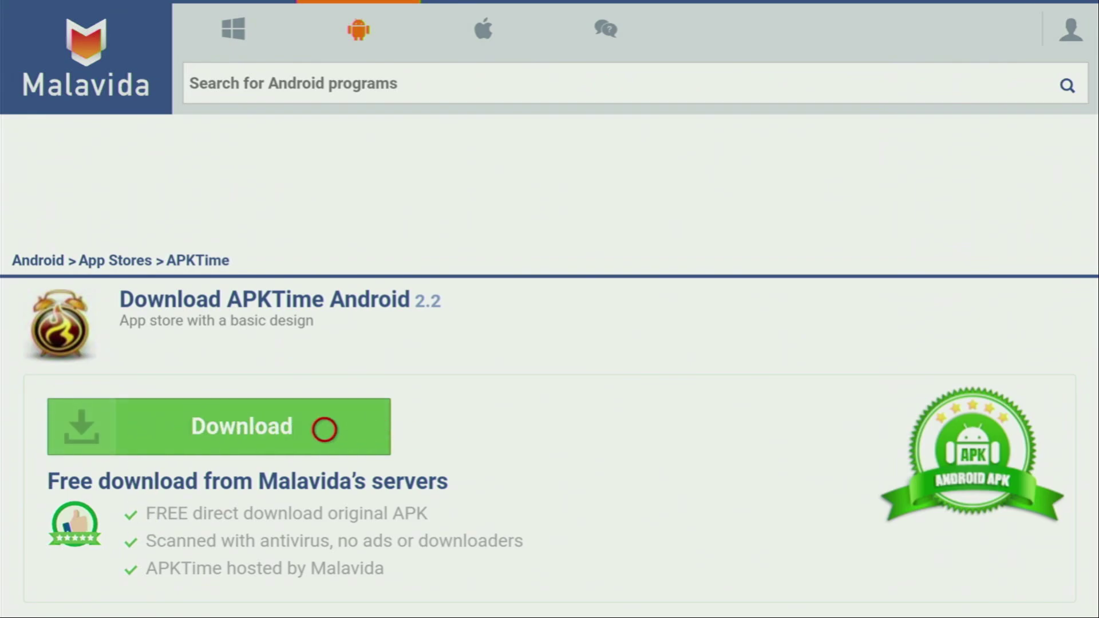
{"action": "left_click", "coordinate": [324, 429]}
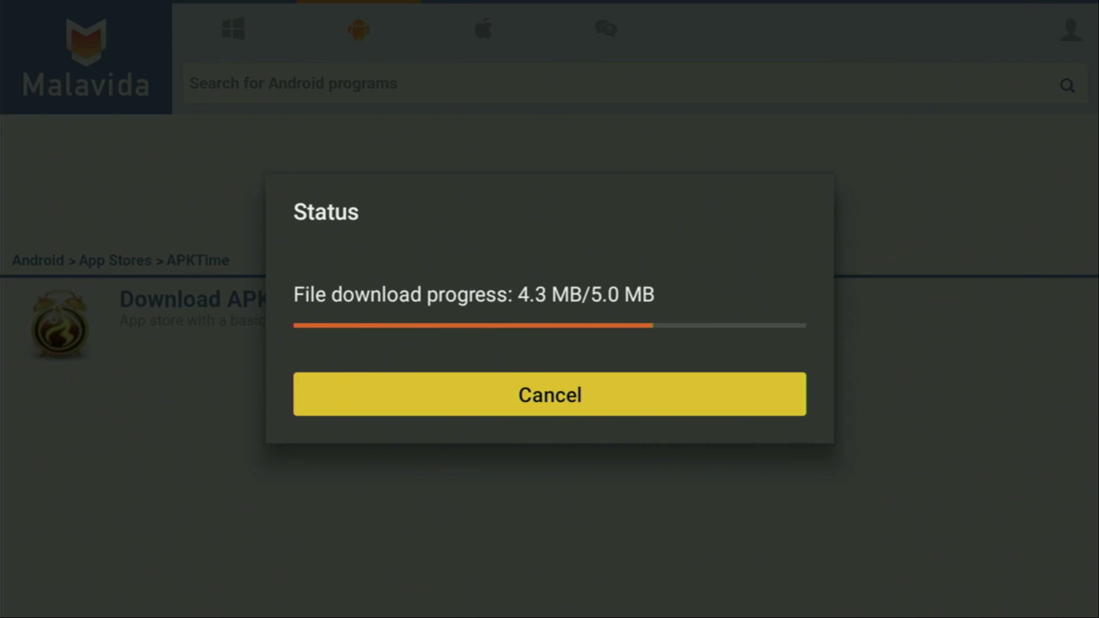
{"action": "key", "text": "Return"}
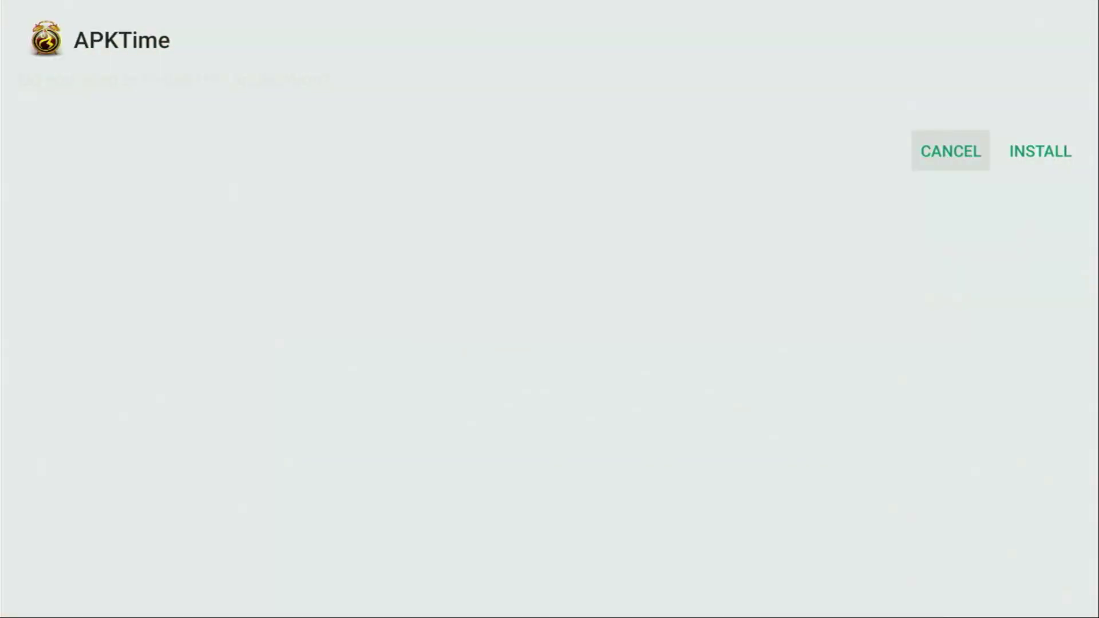
Install APKTime, then choose Done to return to Downloader without opening the app
{"action": "key", "text": "Right"}
{"action": "key", "text": "Return"}
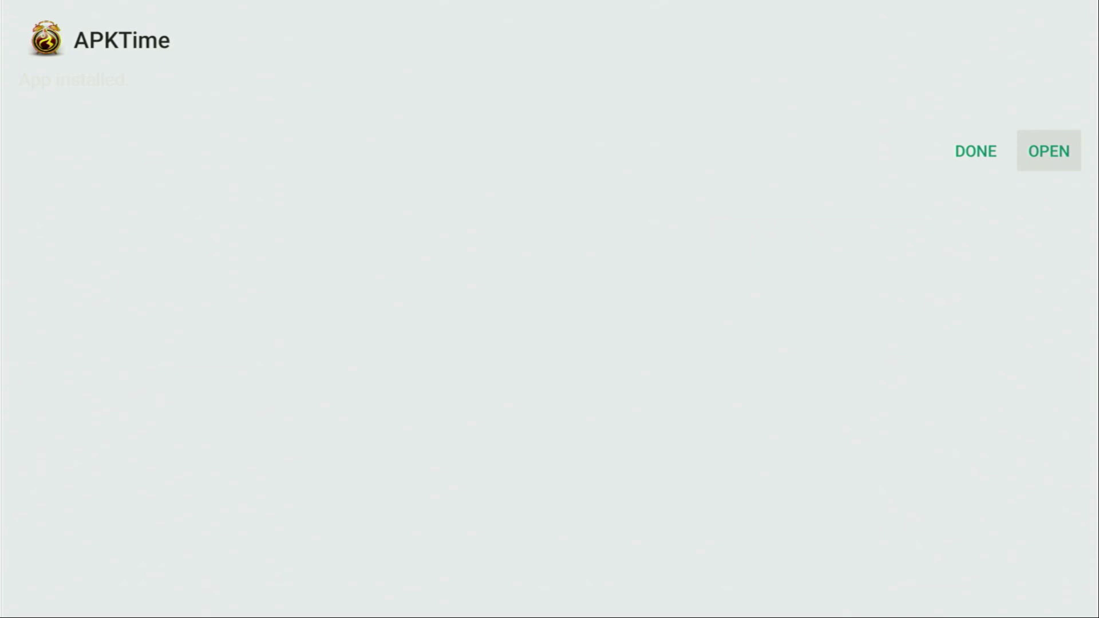
{"action": "key", "text": "Left"}
{"action": "key", "text": "Return"}
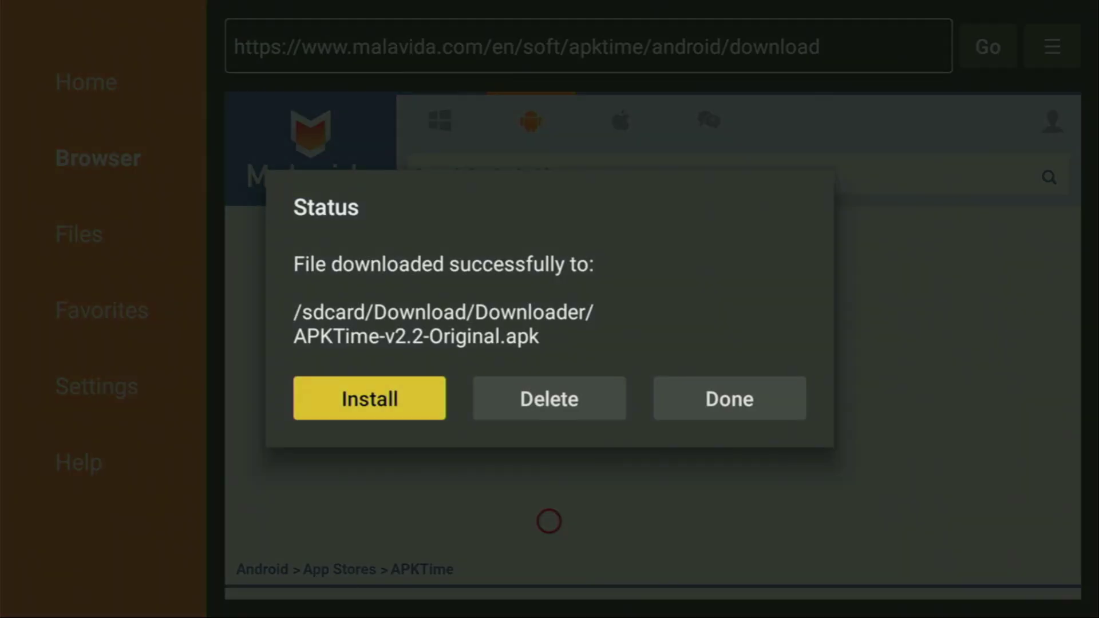
Delete and confirm removal of APKTime-v2.2-Original.apk, then go to the home screen
{"action": "key", "text": "Right"}
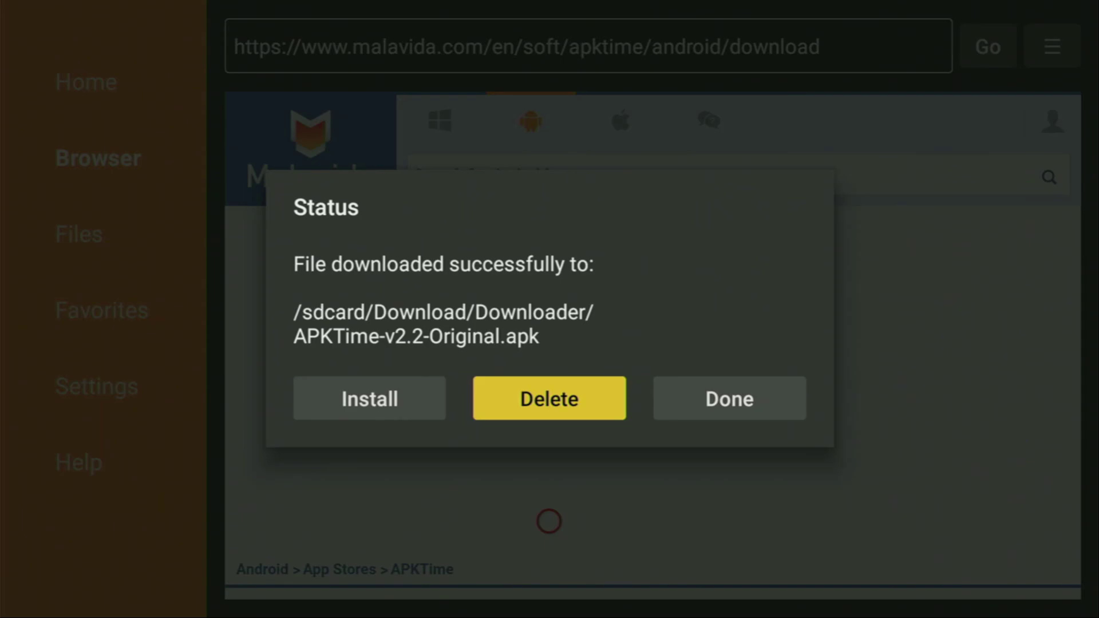
{"action": "key", "text": "Return"}
{"action": "key", "text": "Left"}
{"action": "key", "text": "Return"}
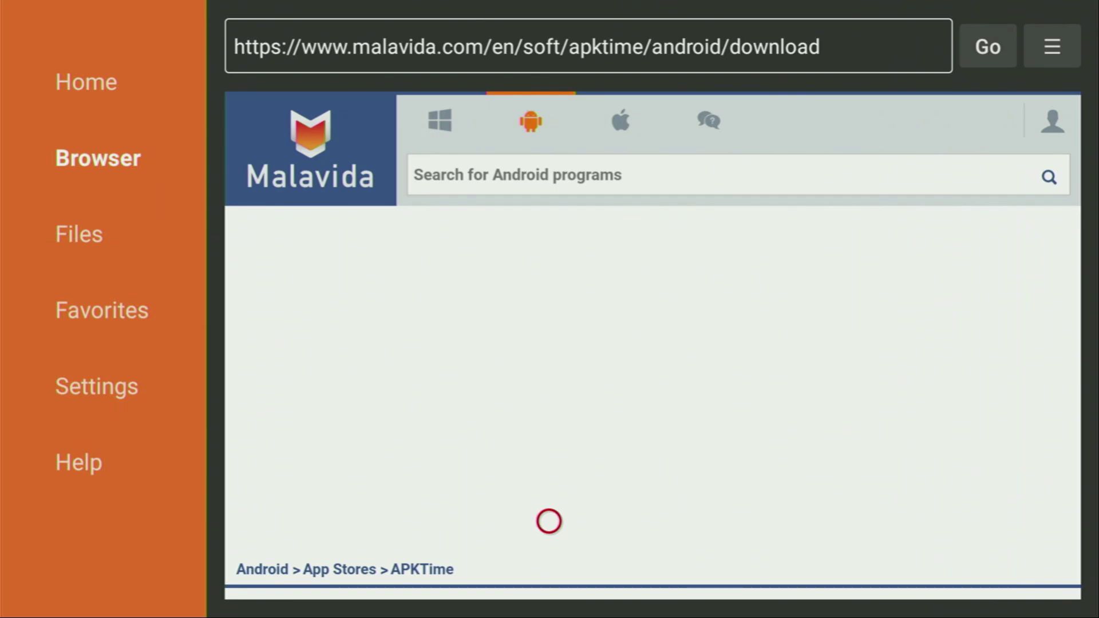
{"action": "key", "text": "Home"}
Under Settings > My Fire TV > Developer options > Install unknown apps, turn APKTime ON
{"action": "key", "text": "Right"}
{"action": "key", "text": "Right"}
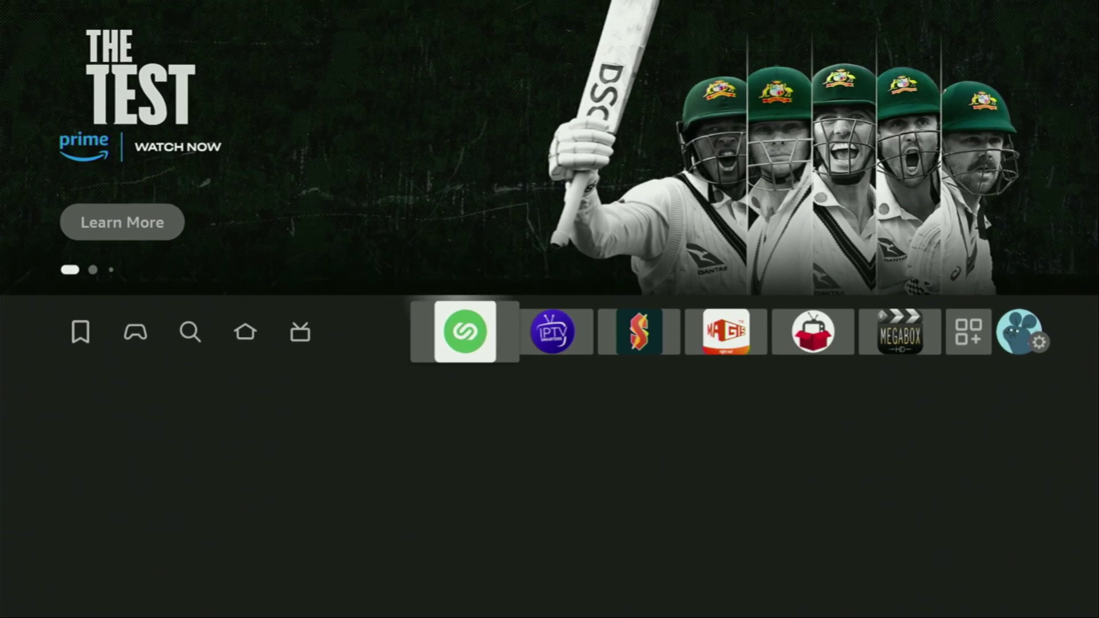
{"action": "key", "text": "Right"}
{"action": "key", "text": "Right"}
{"action": "key", "text": "Right"}
{"action": "key", "text": "Right"}
{"action": "key", "text": "Right"}
{"action": "key", "text": "Right"}
{"action": "key", "text": "Right"}
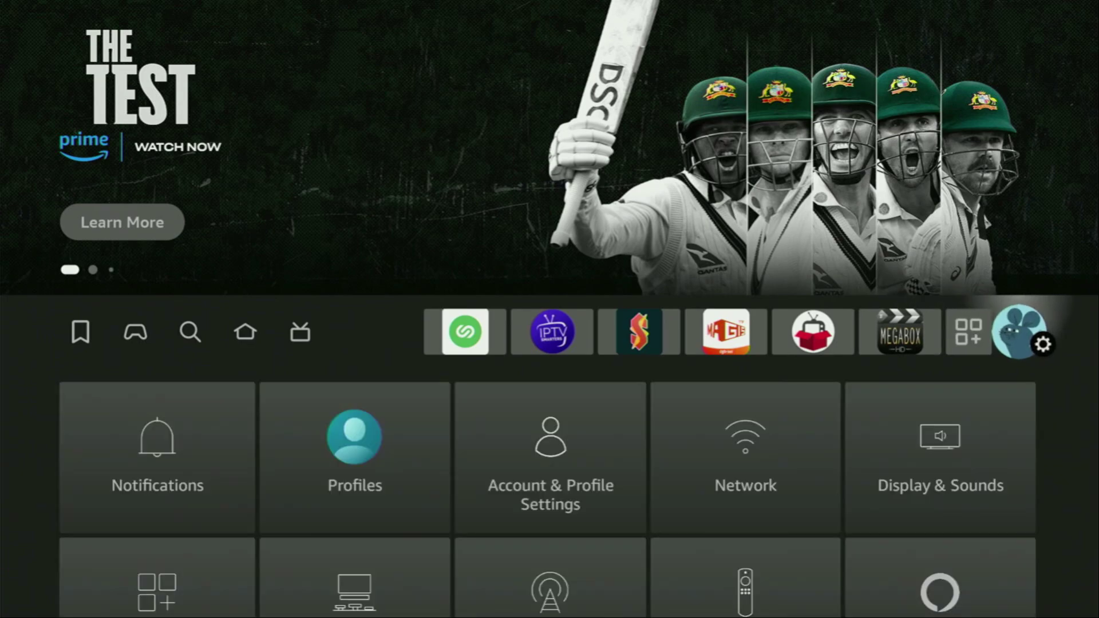
{"action": "key", "text": "Down"}
{"action": "key", "text": "Down"}
{"action": "key", "text": "Down"}
{"action": "key", "text": "Right"}
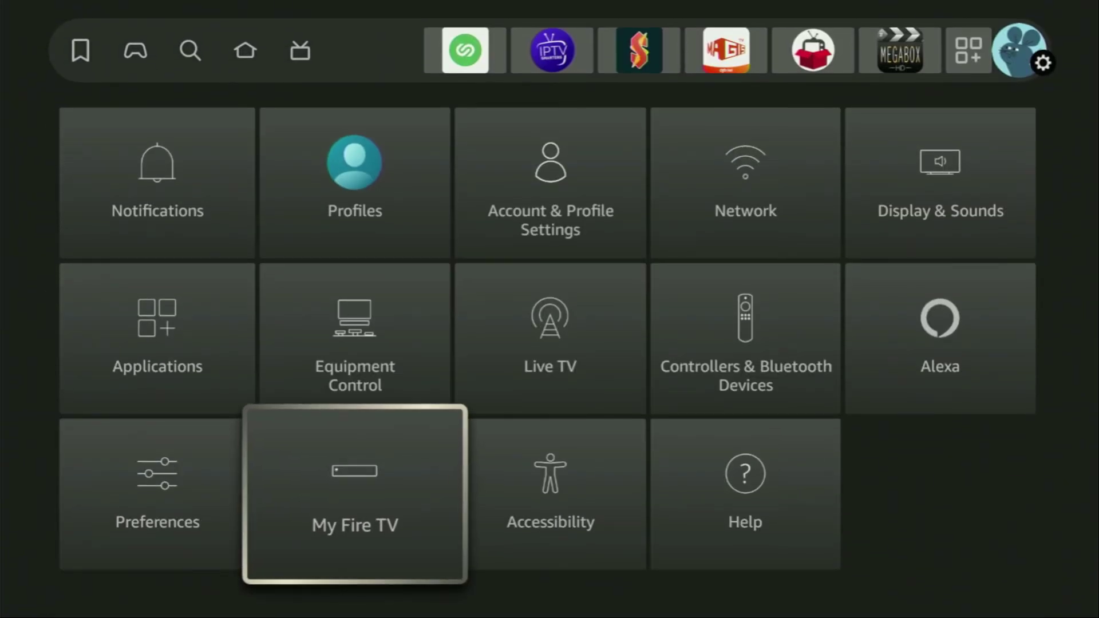
{"action": "key", "text": "Return"}
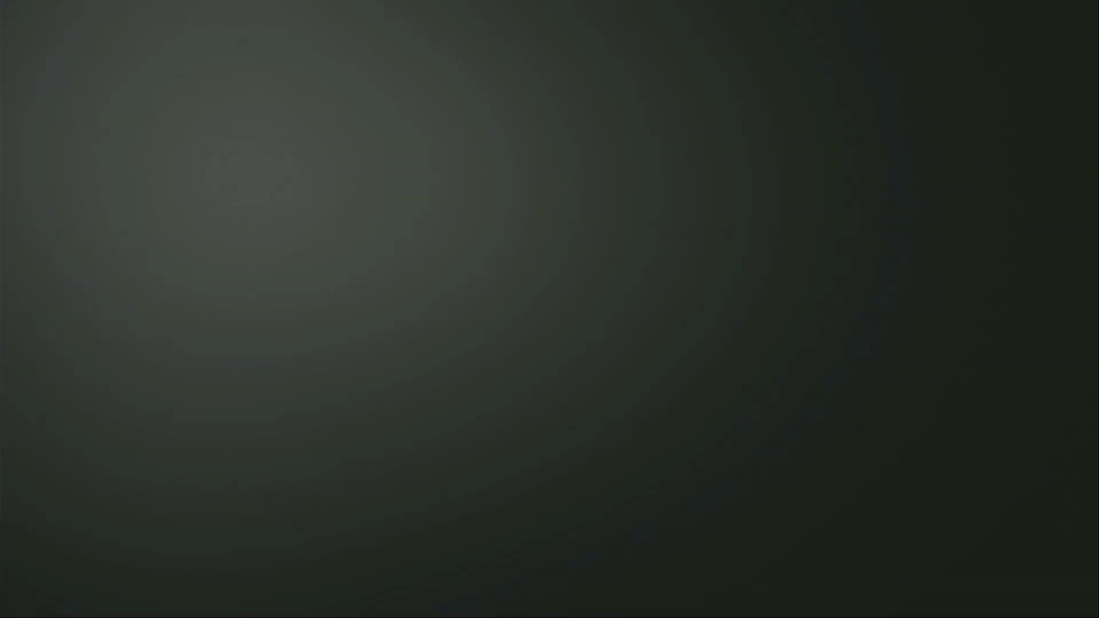
{"action": "key", "text": "Up"}
{"action": "key", "text": "Return"}
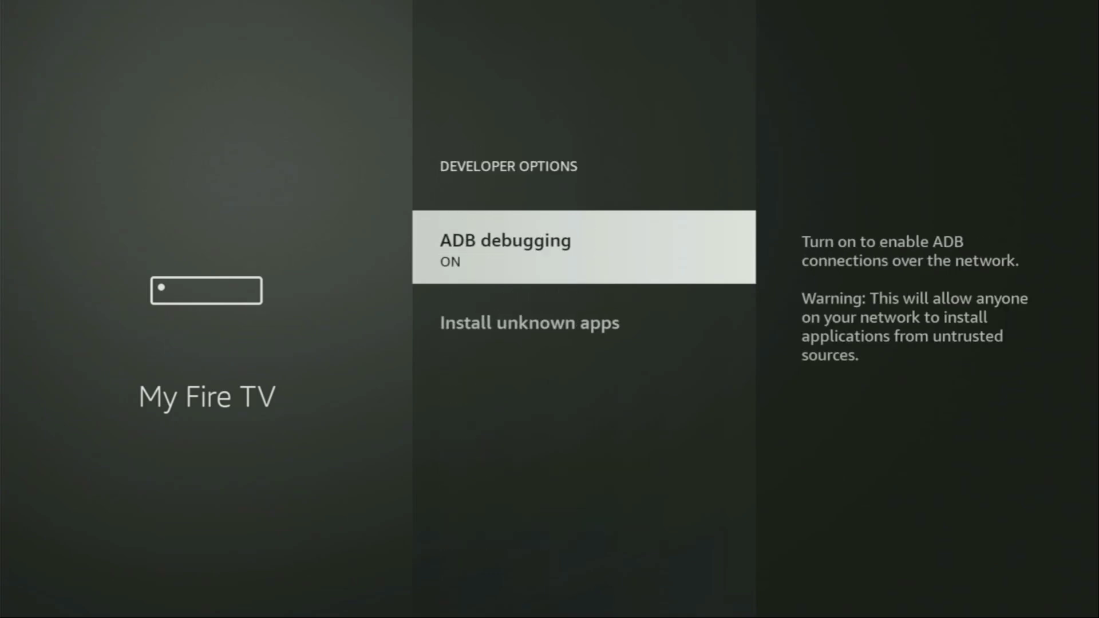
{"action": "key", "text": "Down"}
{"action": "key", "text": "Return"}
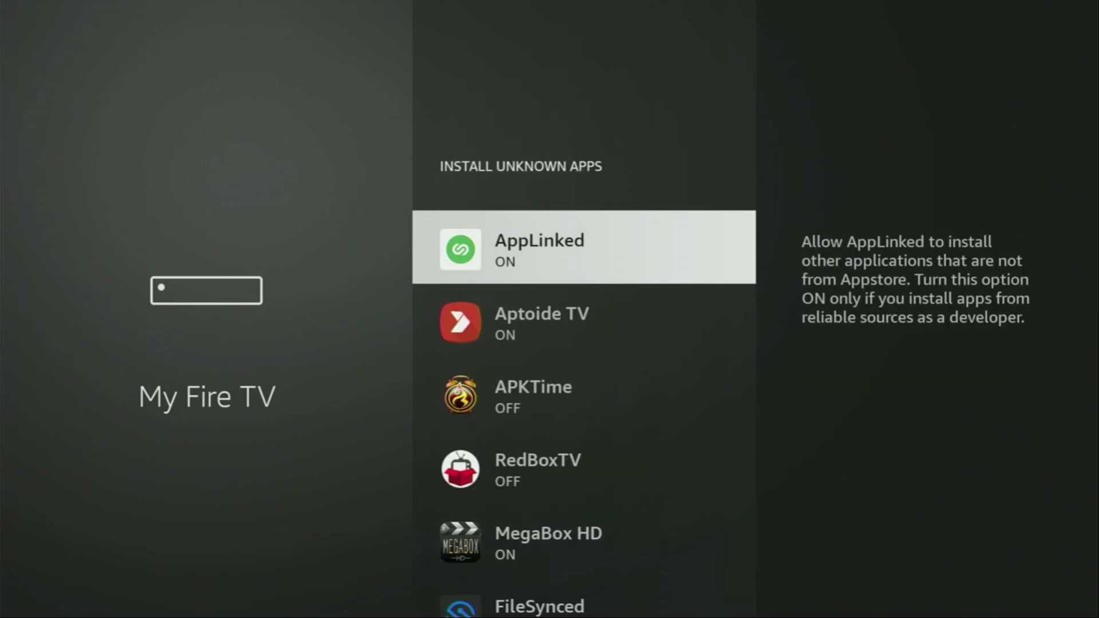
{"action": "key", "text": "Down"}
{"action": "key", "text": "Down"}
{"action": "key", "text": "Return"}
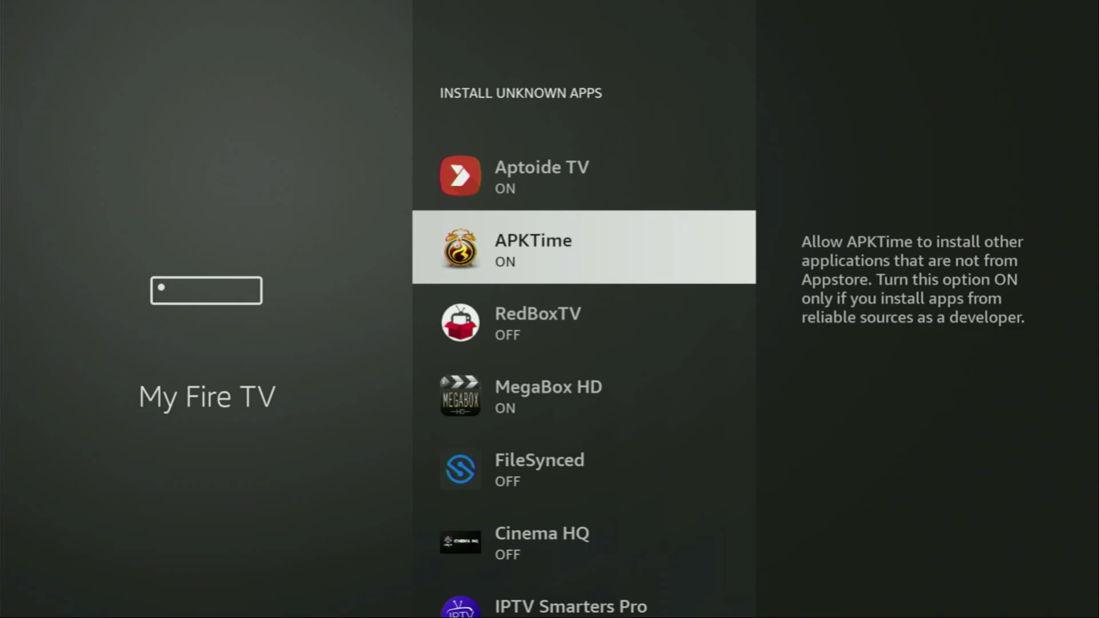
{"action": "key", "text": "Down"}
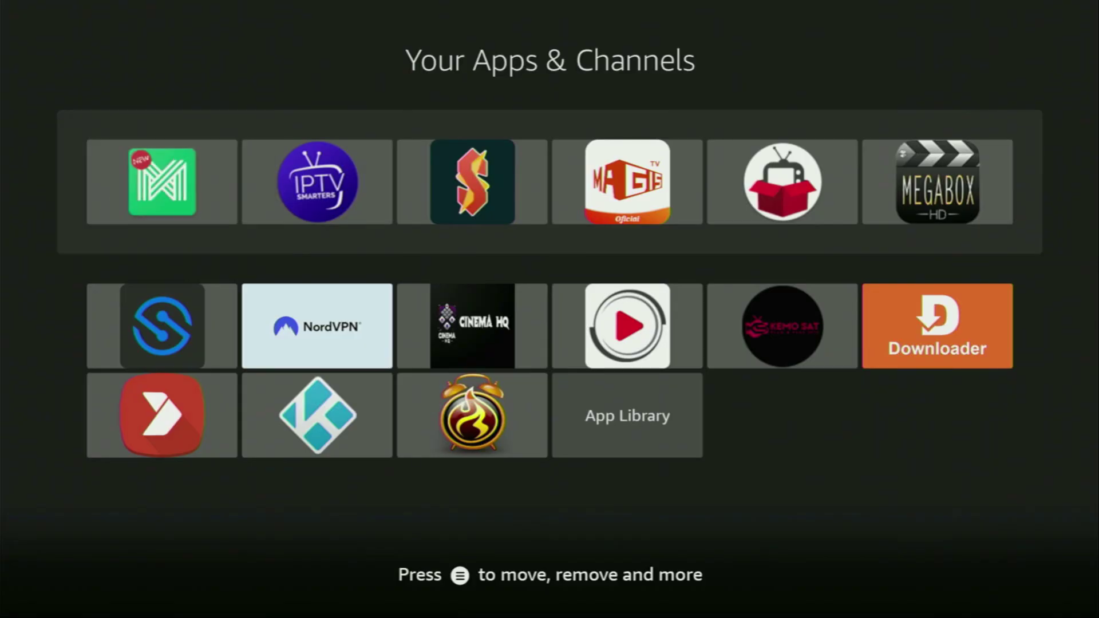
Move APKTime to the front of Your Apps & Channels from its menu, then launch it
{"action": "key", "text": "Right"}
{"action": "key", "text": "Right"}
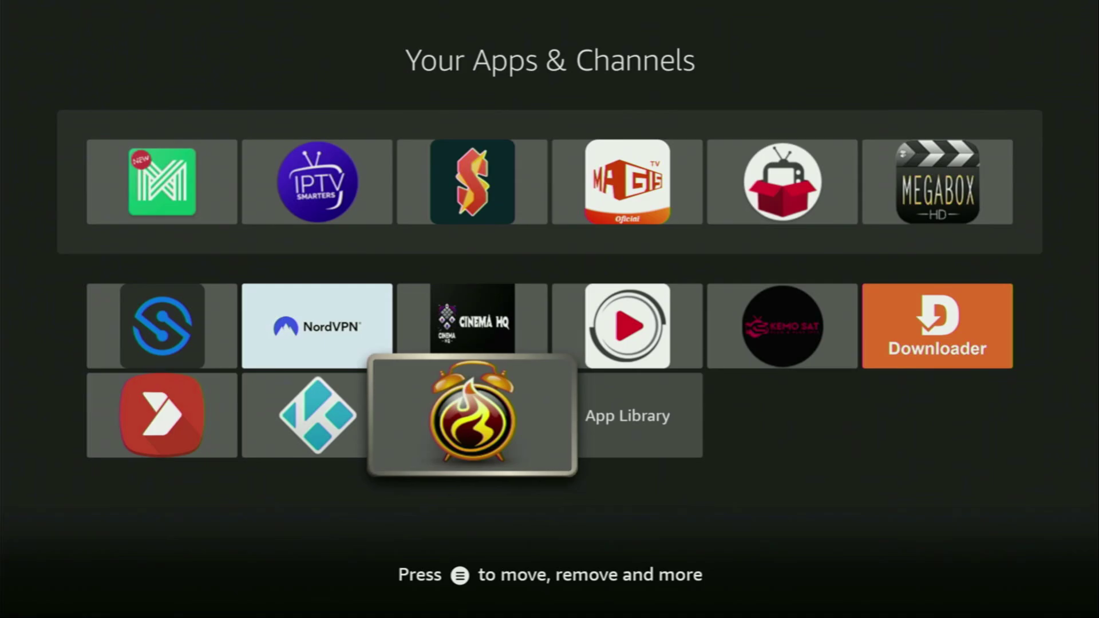
{"action": "key", "text": "Menu"}
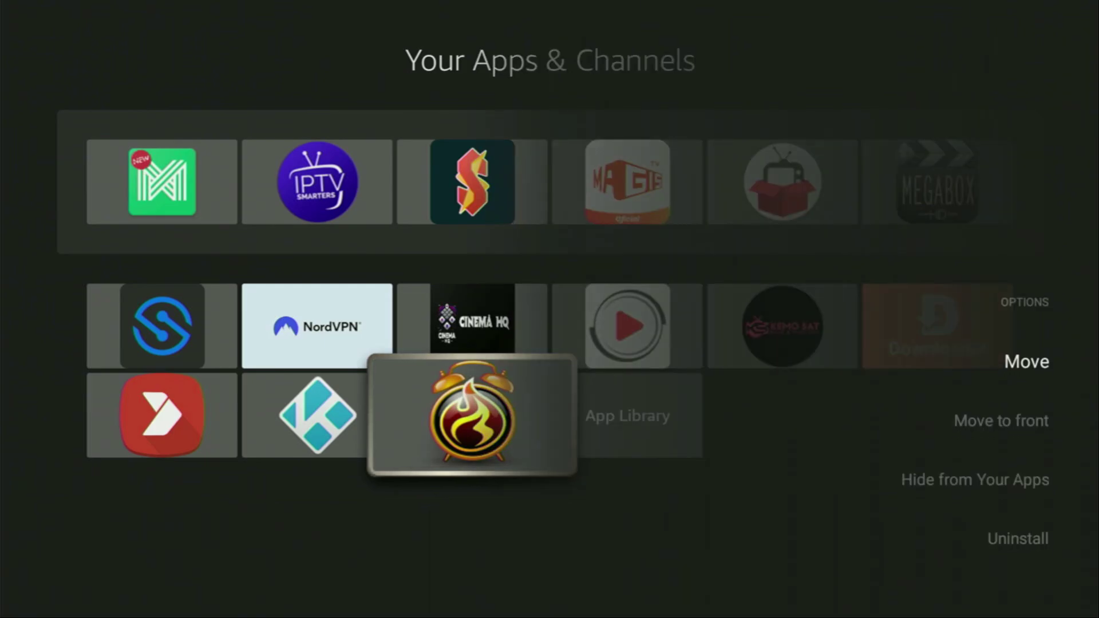
{"action": "key", "text": "Down"}
{"action": "key", "text": "Return"}
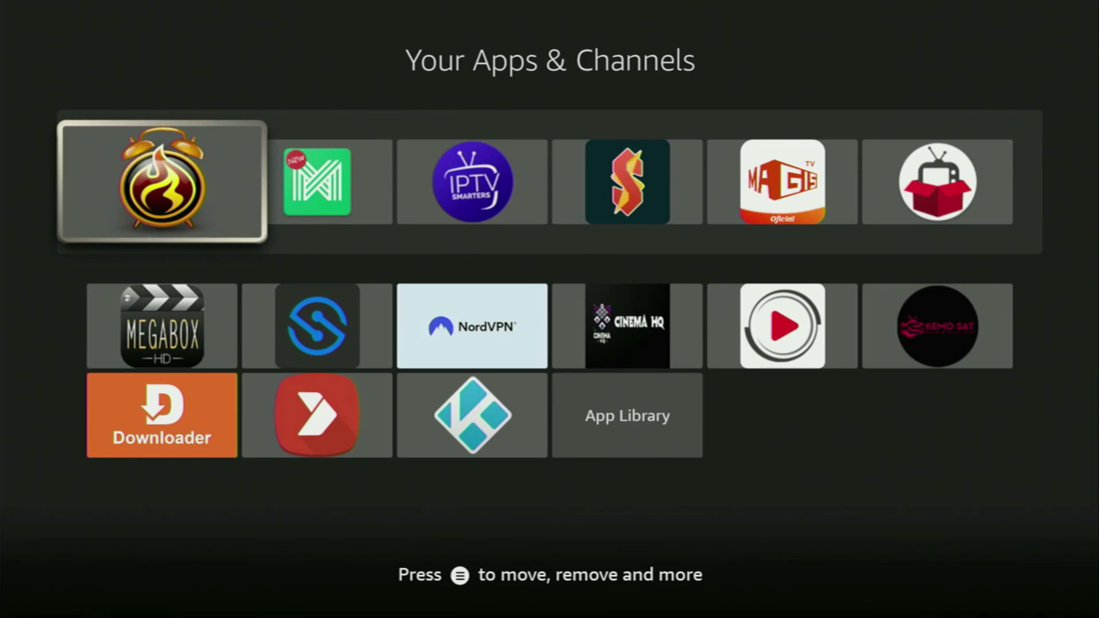
{"action": "key", "text": "Return"}
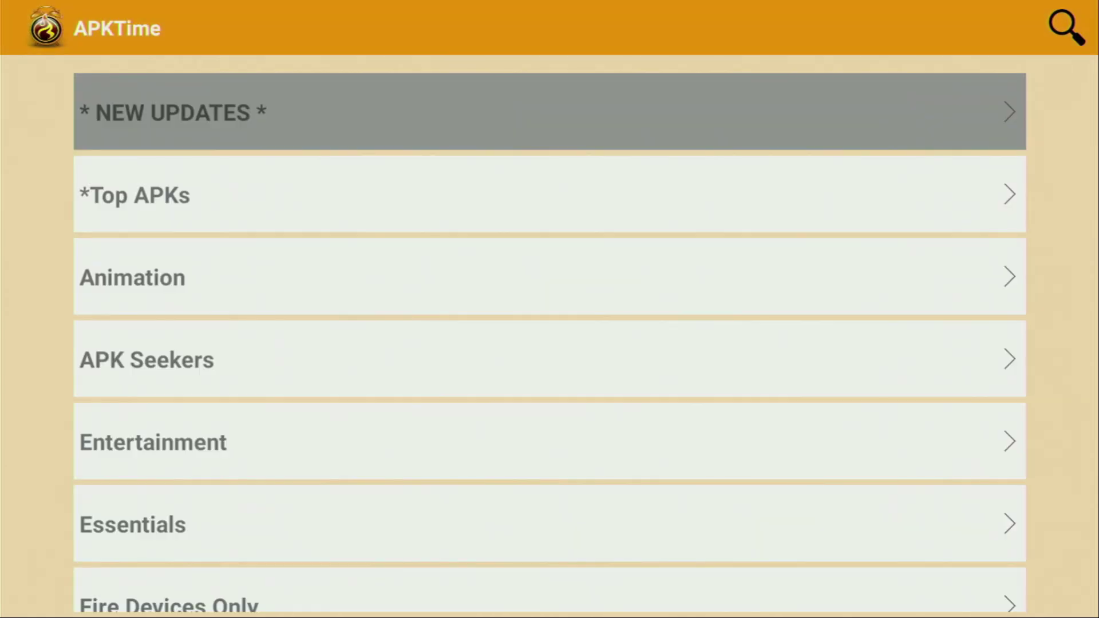
Browse APKTime categories from Top APKs down to Gaming, then back up to Entertainment
{"action": "key", "text": "Down"}
{"action": "key", "text": "Down"}
{"action": "key", "text": "Down"}
{"action": "key", "text": "Up"}
{"action": "key", "text": "Up"}
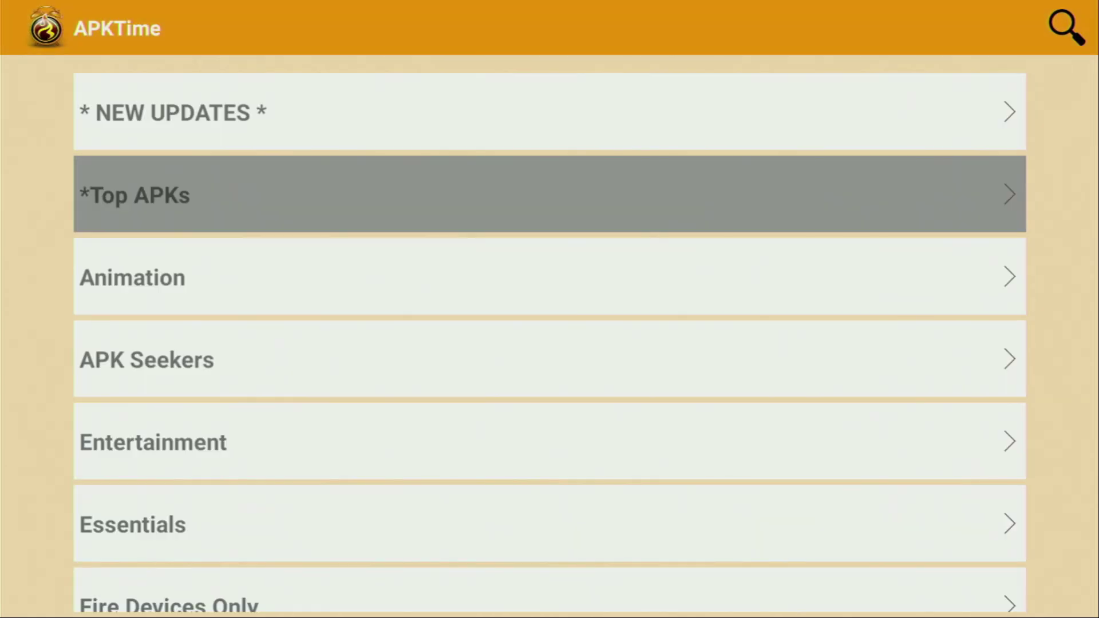
{"action": "key", "text": "Down"}
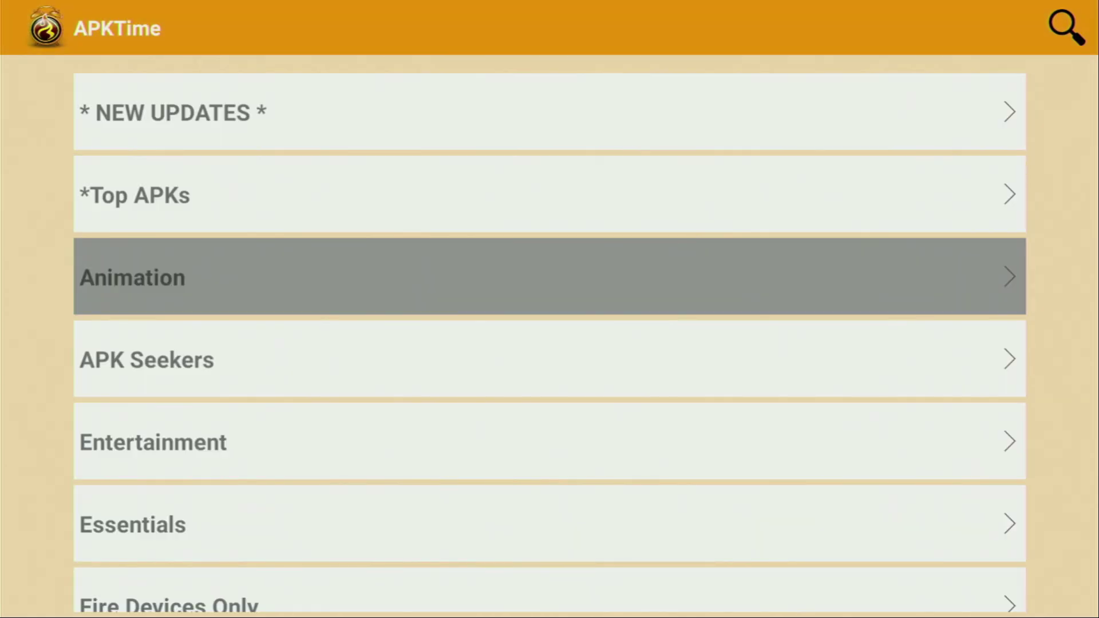
{"action": "key", "text": "Down"}
{"action": "key", "text": "Down"}
{"action": "key", "text": "Down"}
{"action": "key", "text": "Down"}
{"action": "key", "text": "Down"}
{"action": "key", "text": "Down"}
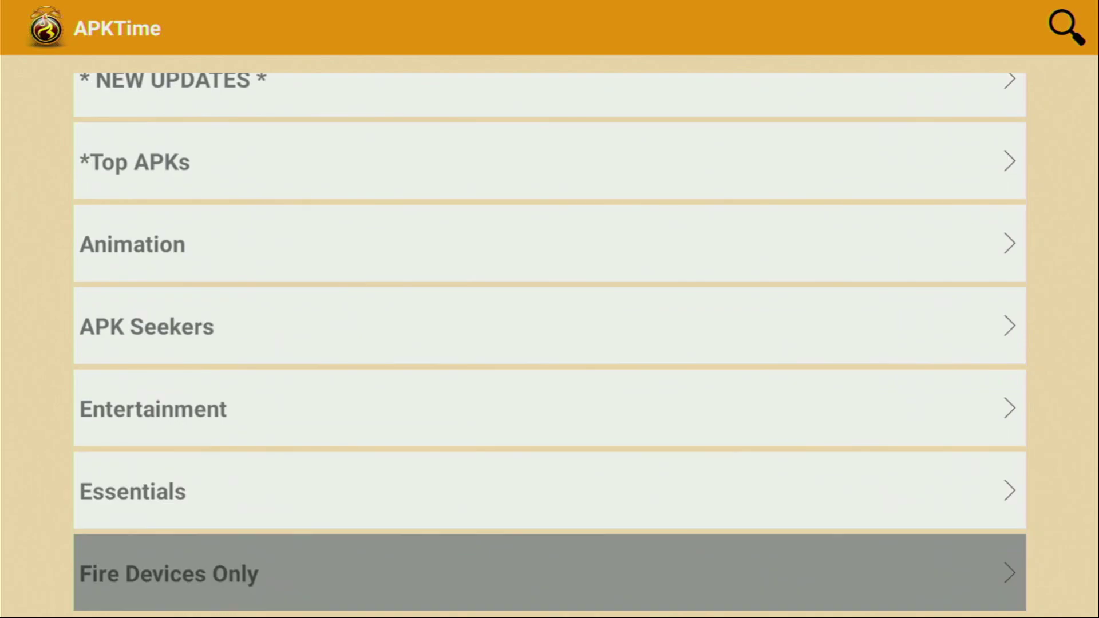
{"action": "key", "text": "Down"}
{"action": "key", "text": "Down"}
{"action": "key", "text": "Down"}
{"action": "key", "text": "Down"}
{"action": "key", "text": "Down"}
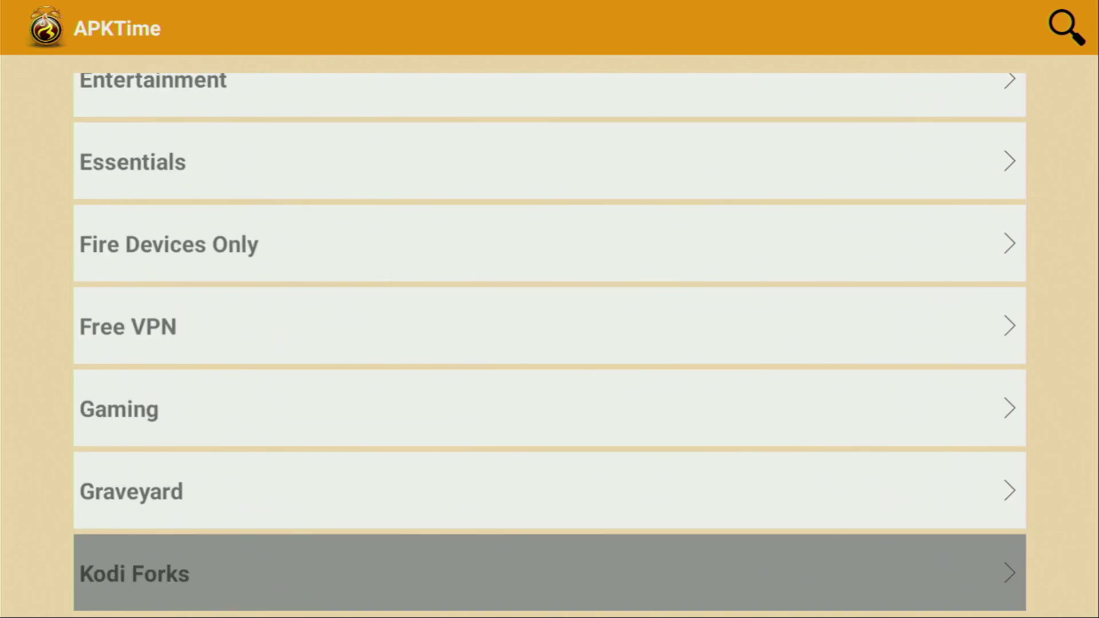
{"action": "key", "text": "Up"}
{"action": "key", "text": "Up"}
{"action": "key", "text": "Up"}
{"action": "key", "text": "Up"}
{"action": "key", "text": "Up"}
{"action": "key", "text": "Up"}
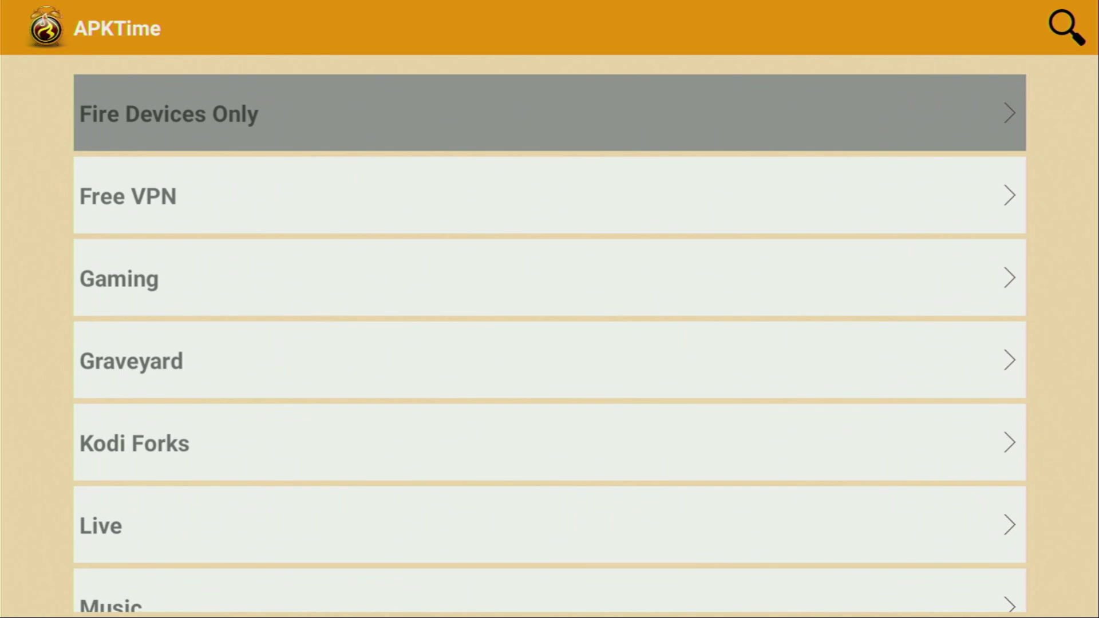
{"action": "key", "text": "Up"}
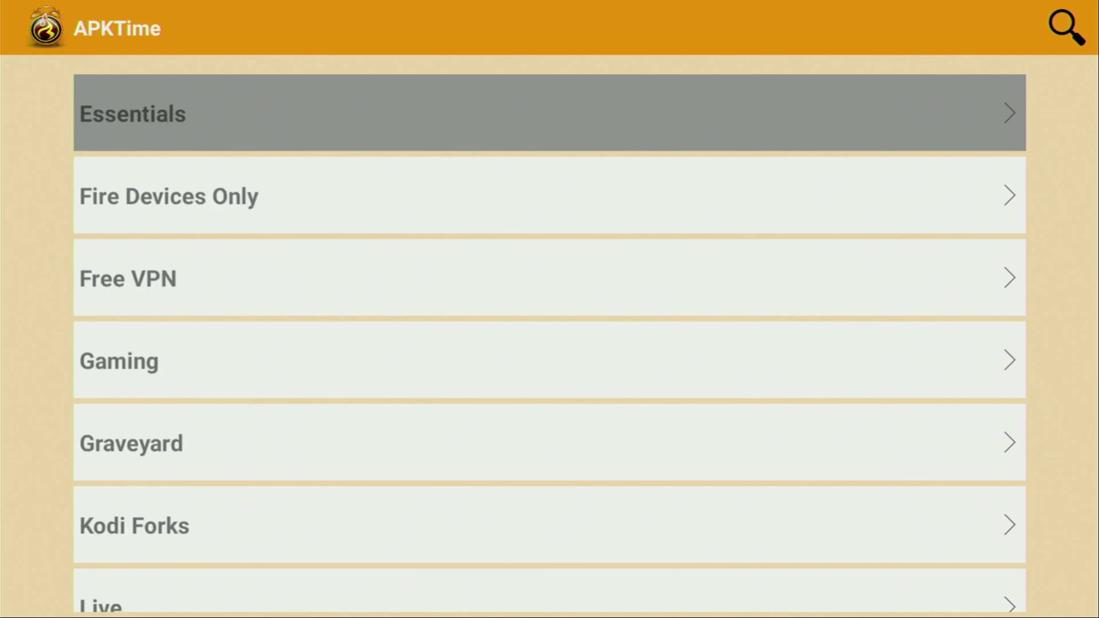
{"action": "key", "text": "Up"}
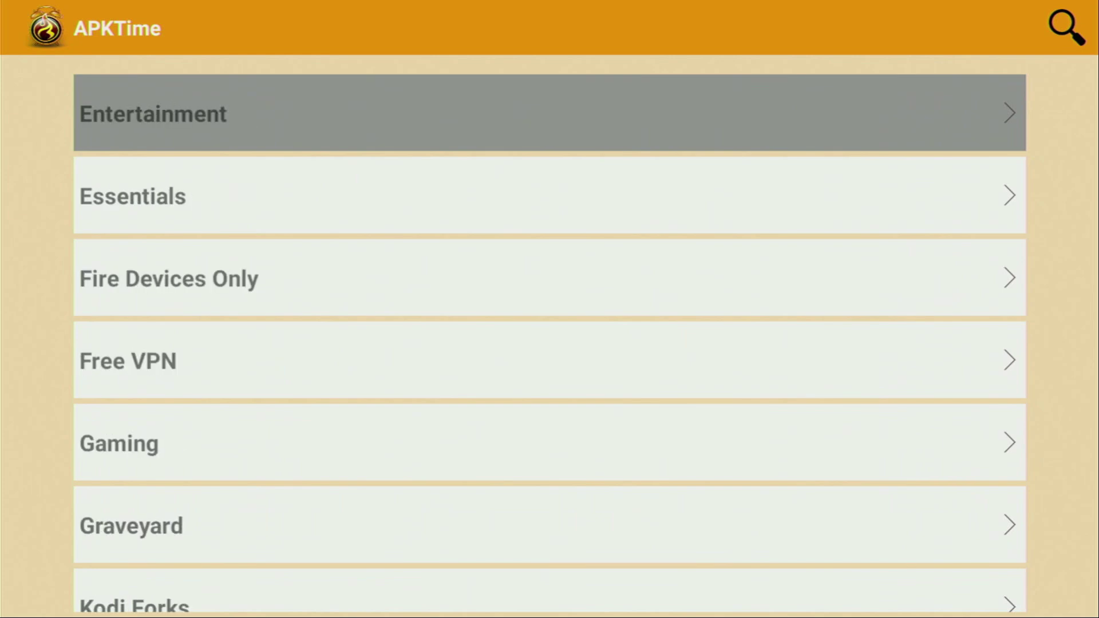